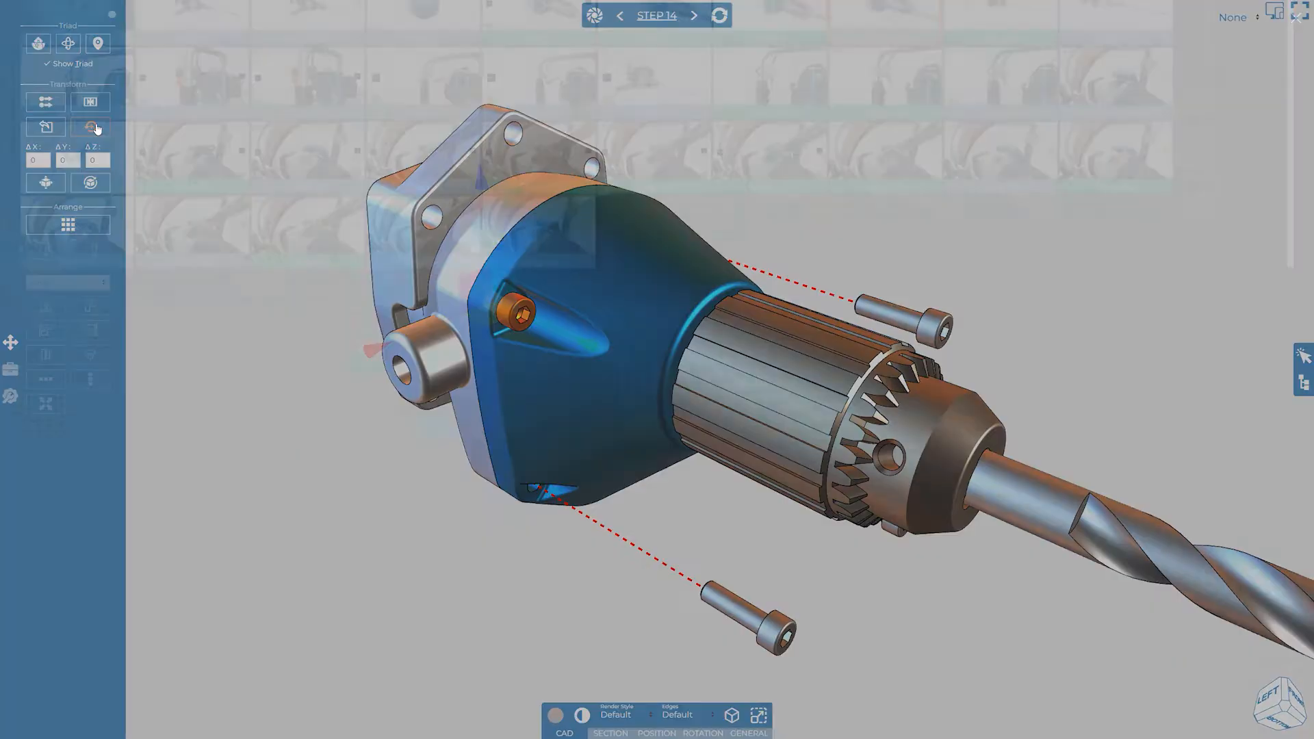
Step: Restore the selected housing screw's position from Step 6 and add a 3D line for the moved screw
click(1012, 55)
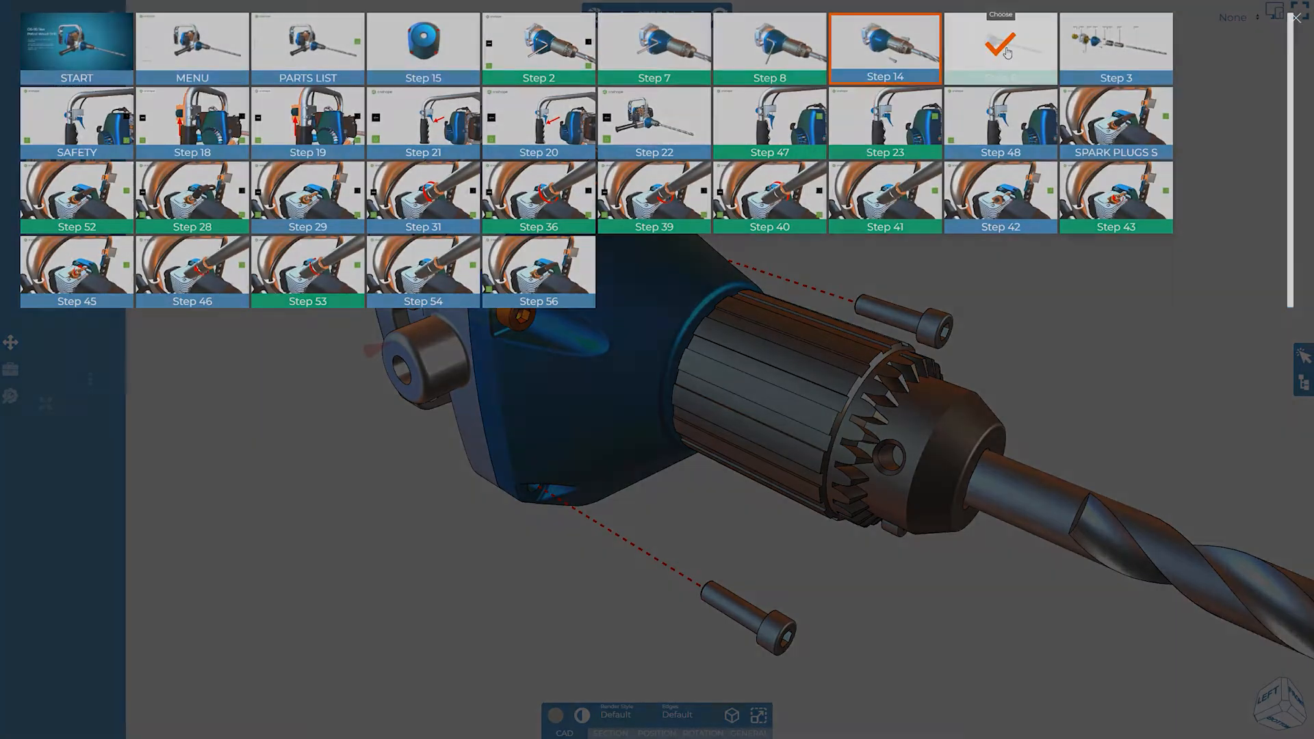
click(607, 21)
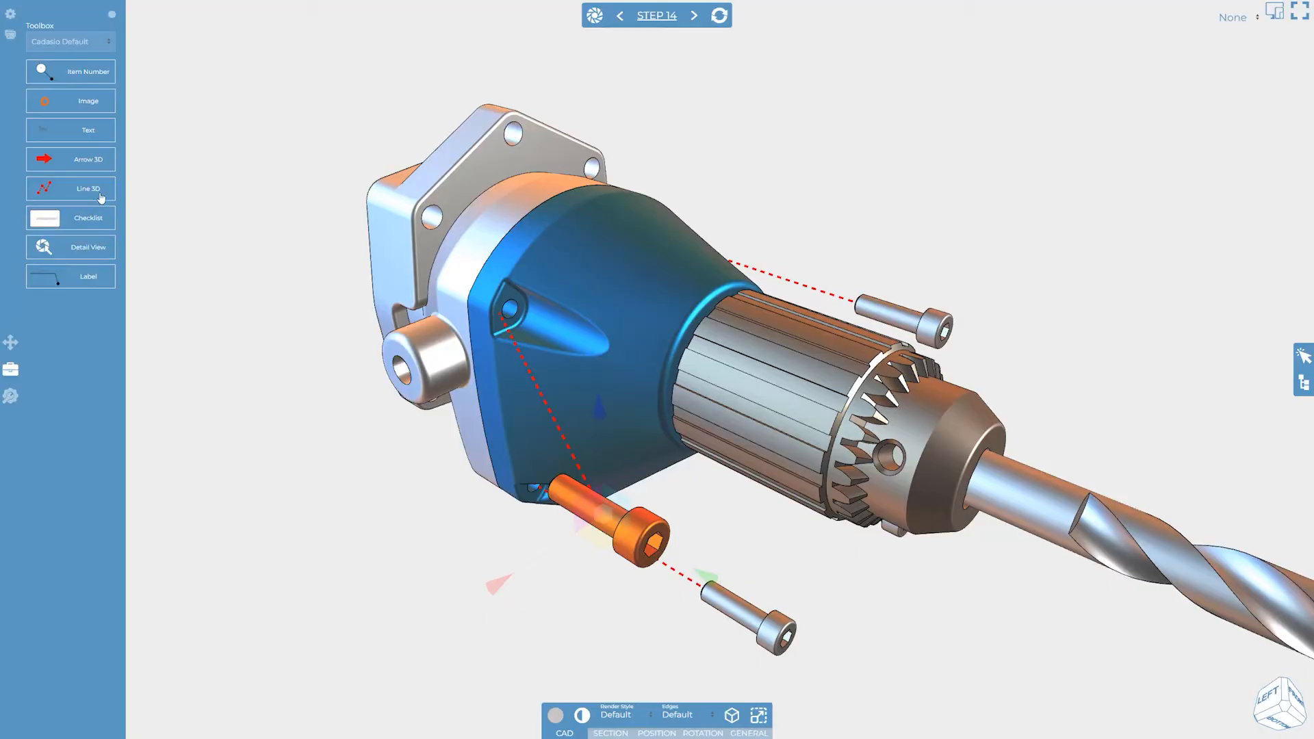
click(101, 198)
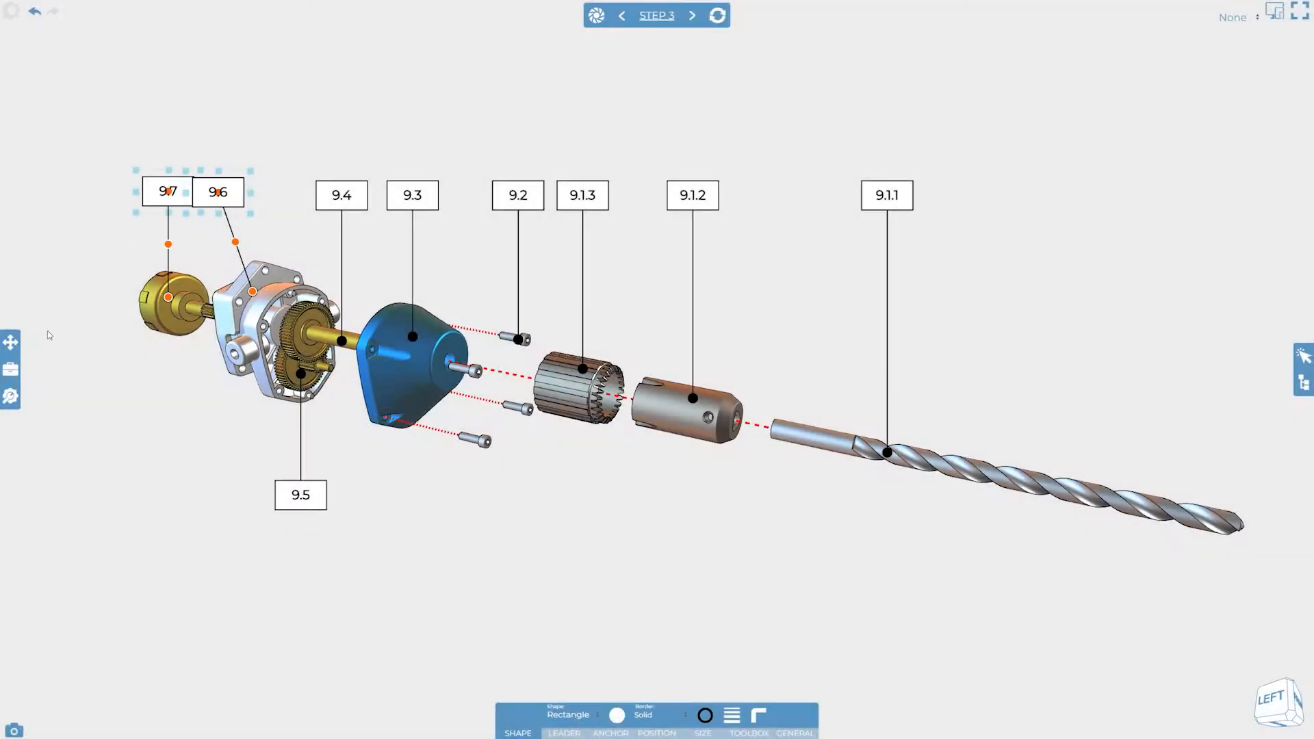
Step: Align the selected labels 9.7 and 9.6 vertically to their leaders
click(11, 342)
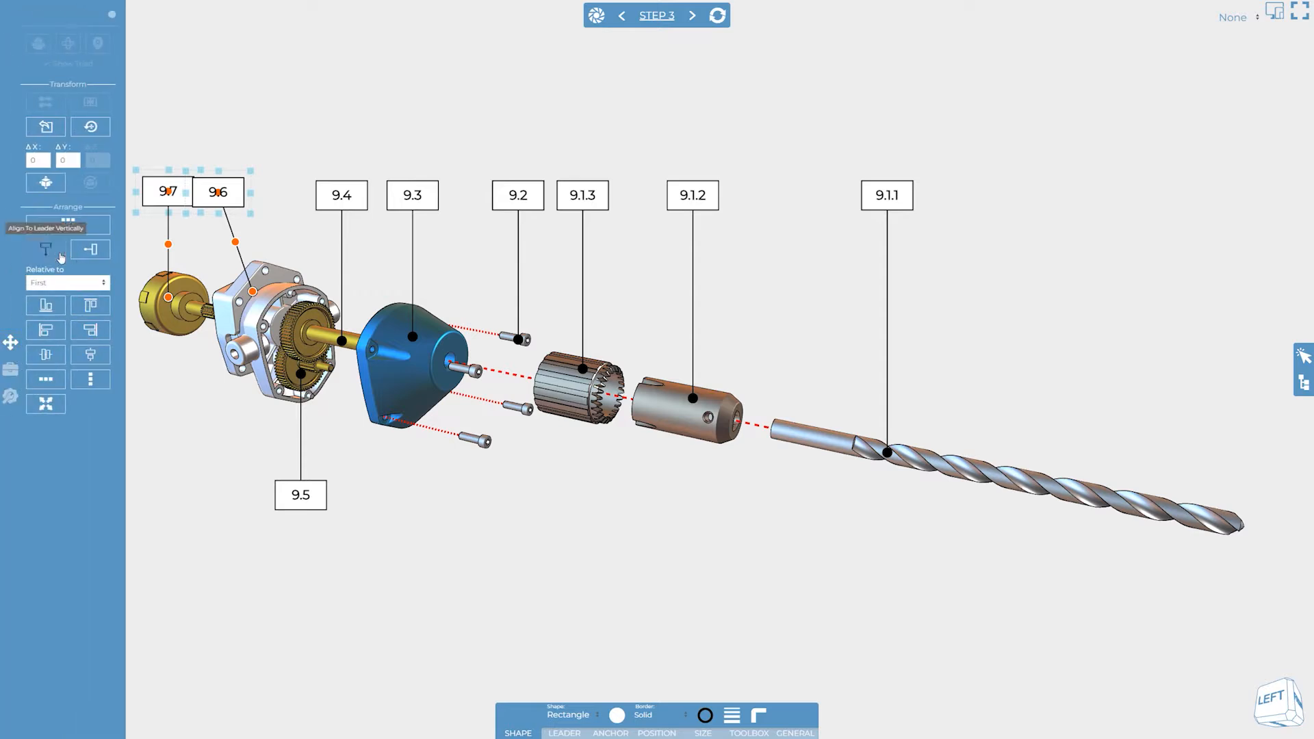
click(47, 250)
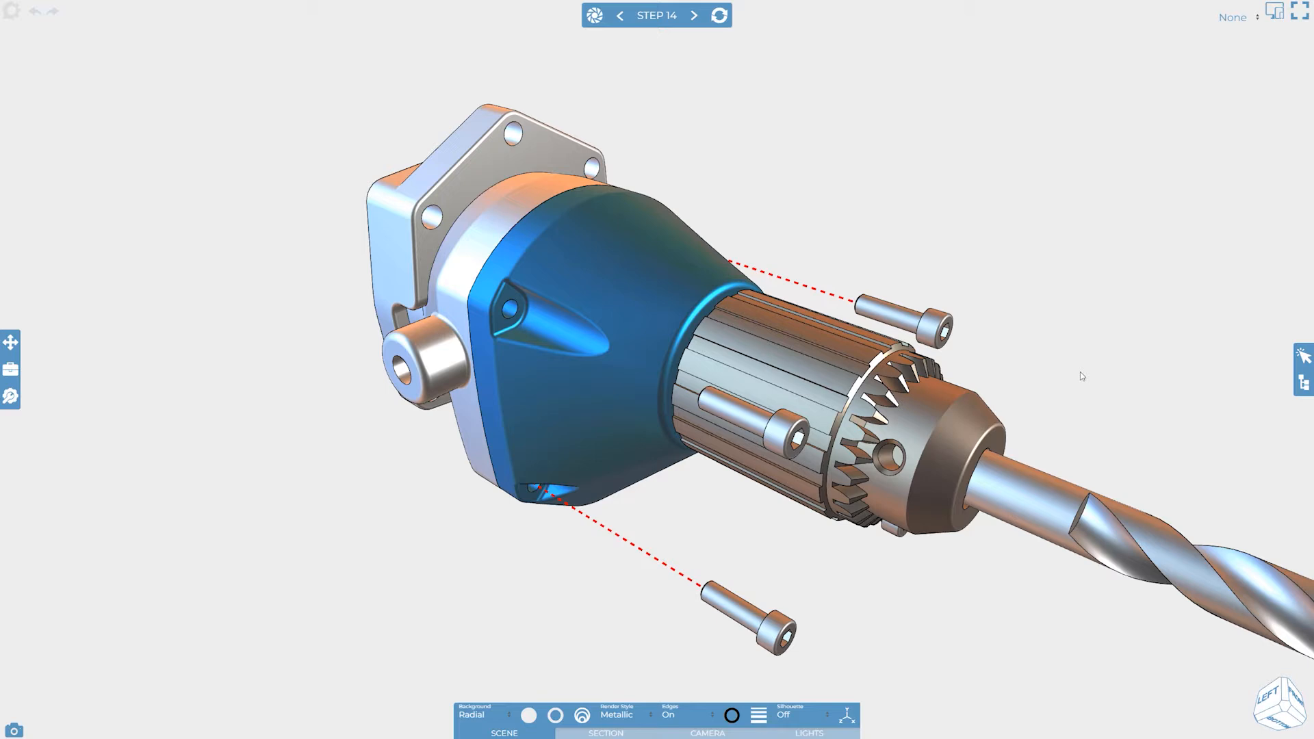
Step: Restore the loose screw in front of the chuck to its default position in the blue housing
click(789, 437)
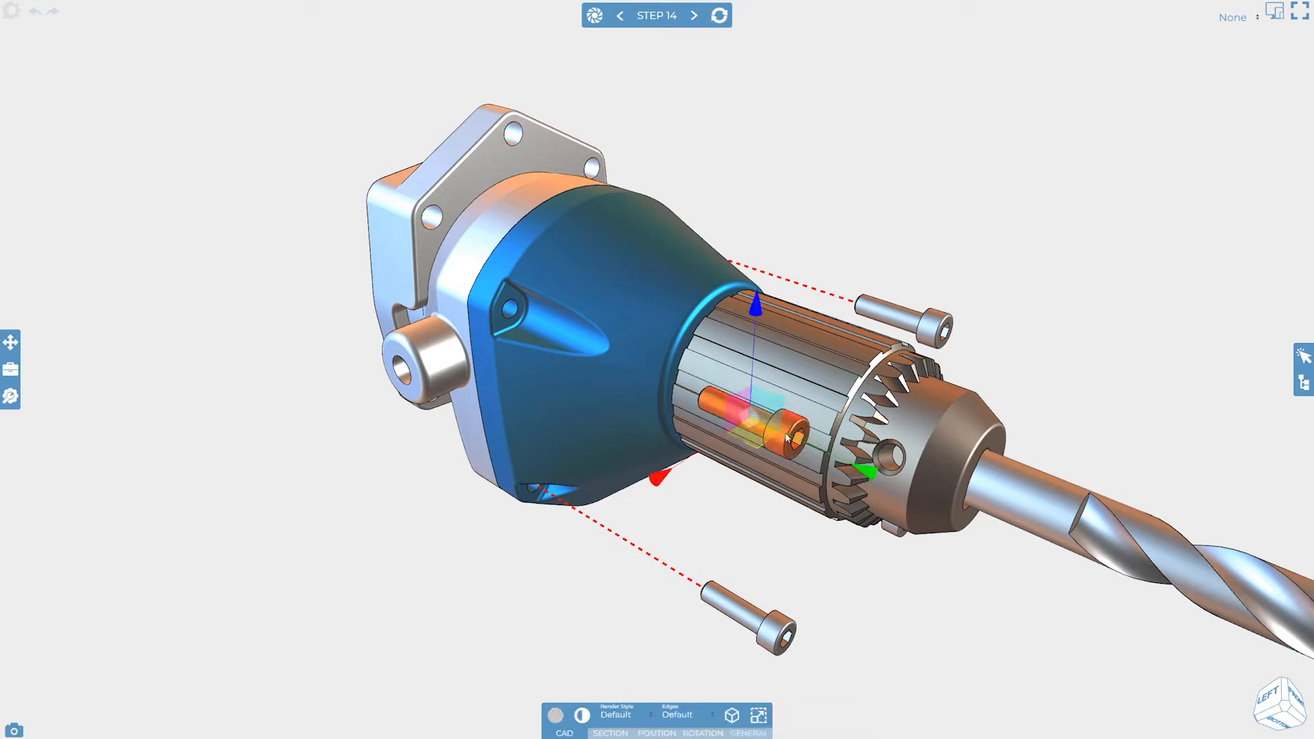
click(11, 342)
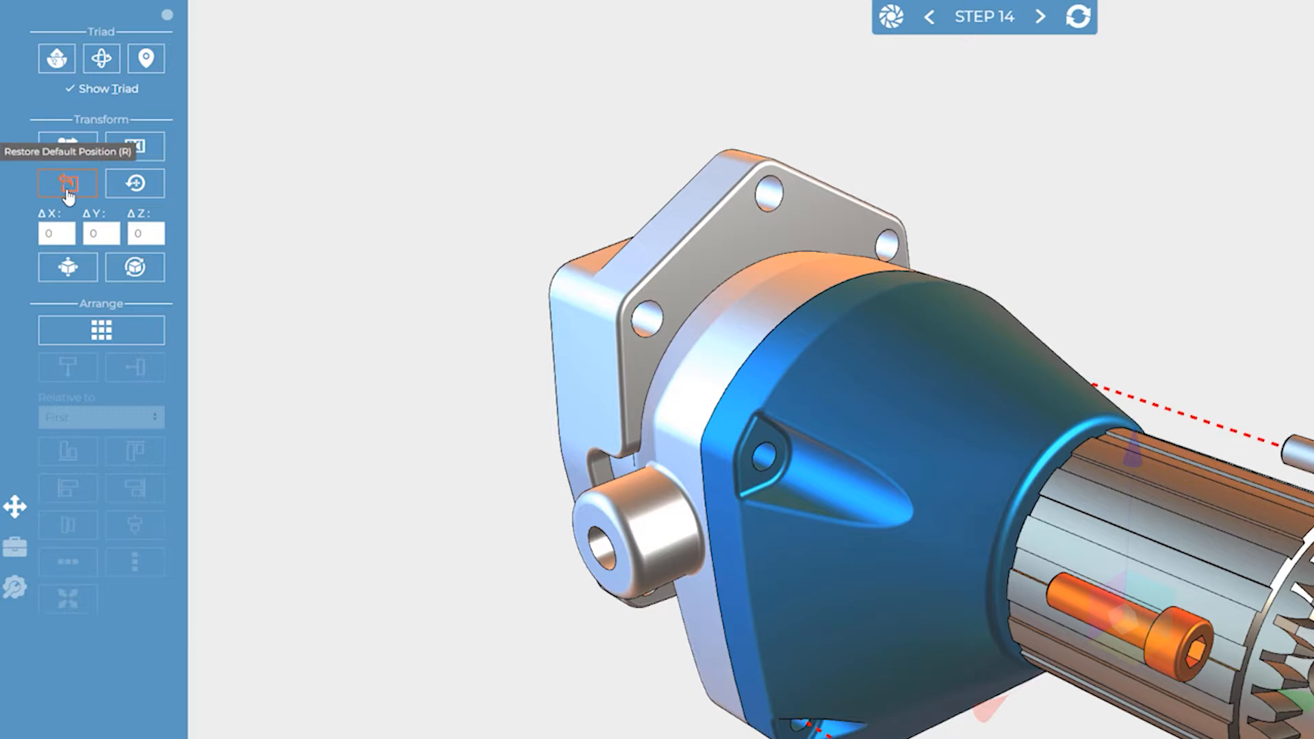
click(46, 130)
click(68, 185)
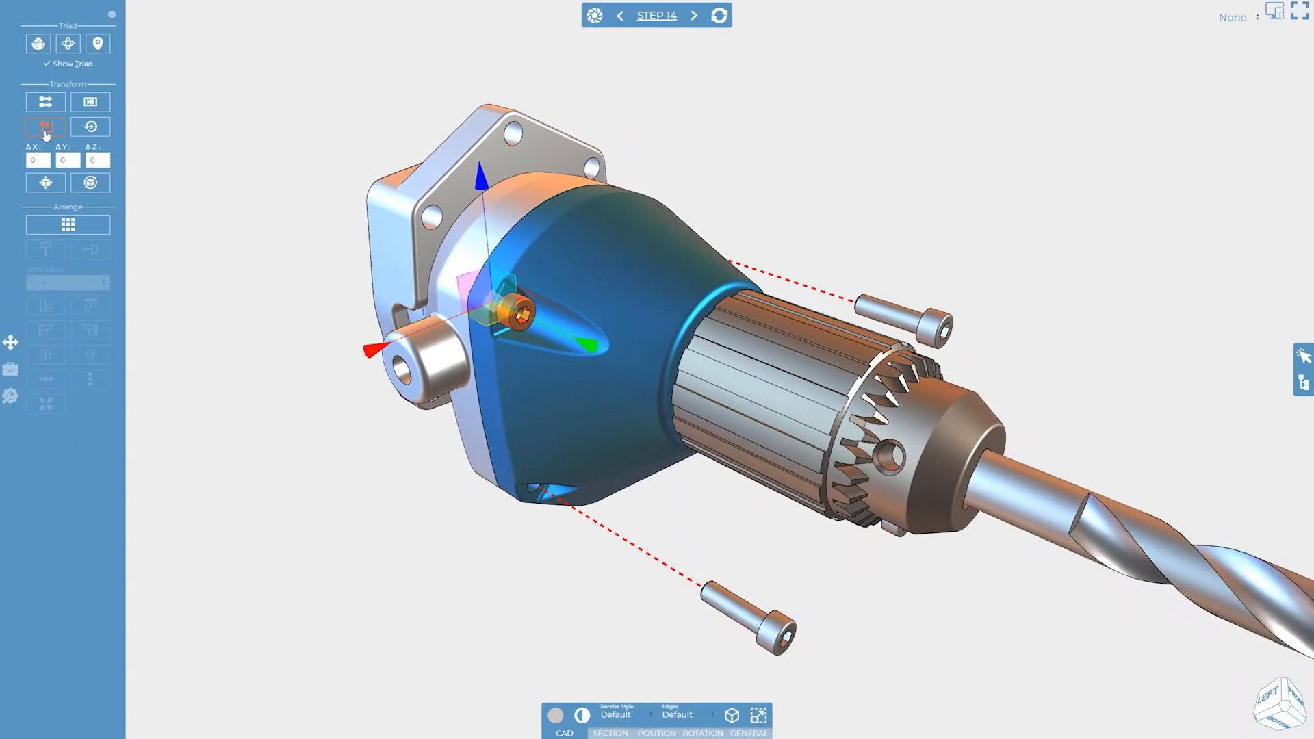
key(r)
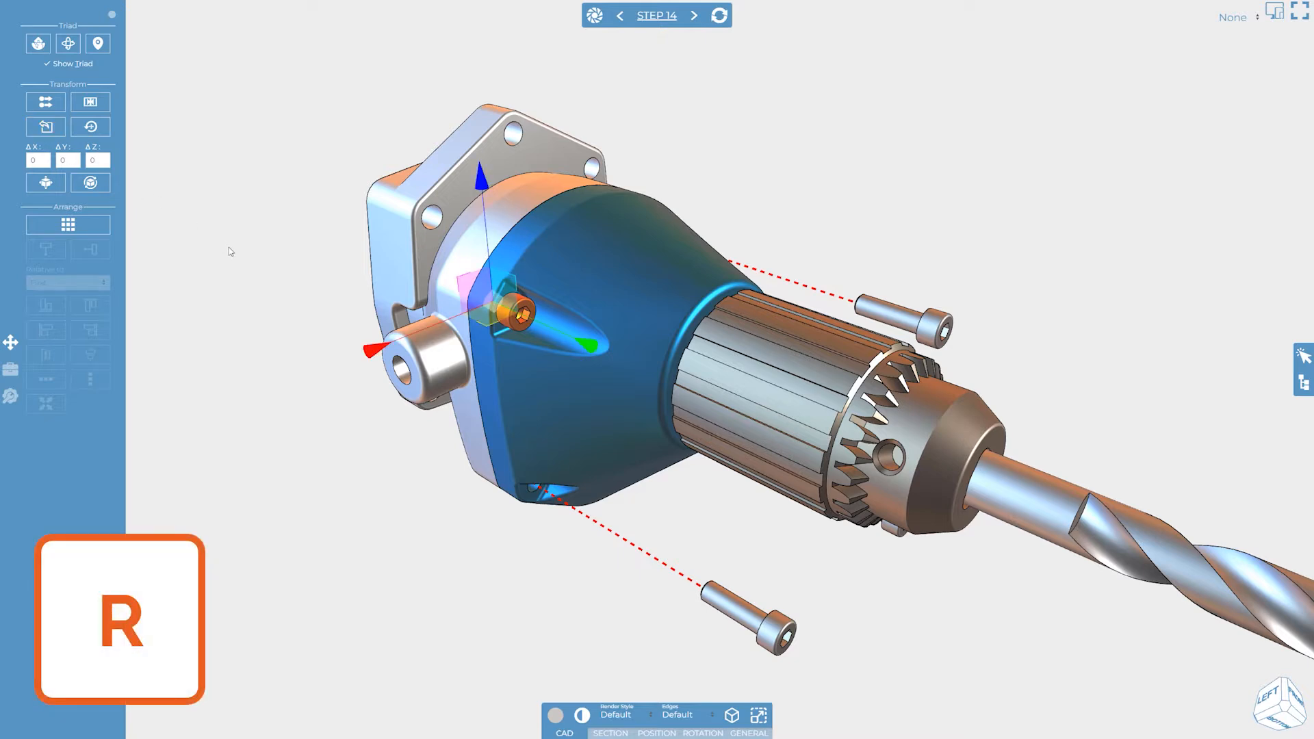
click(229, 248)
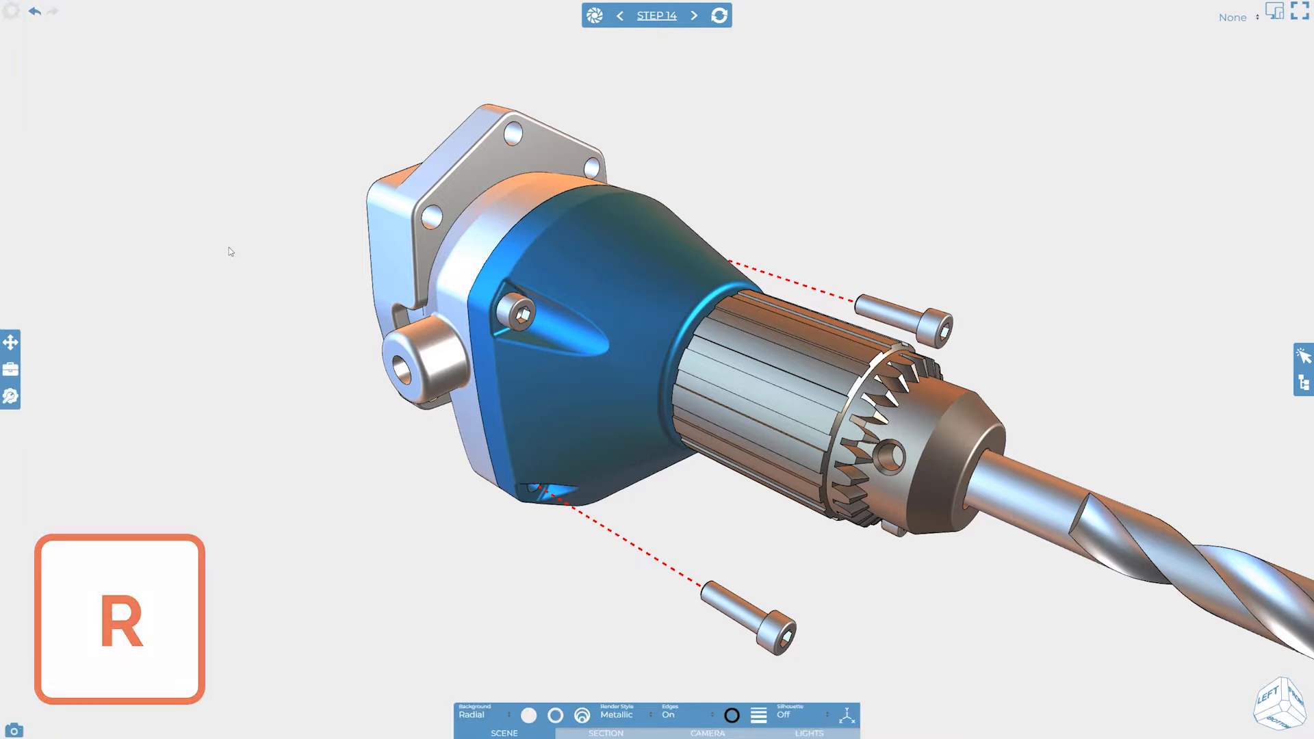
Step: Restore the position of the screw seated in the blue housing from existing Step 6
click(522, 313)
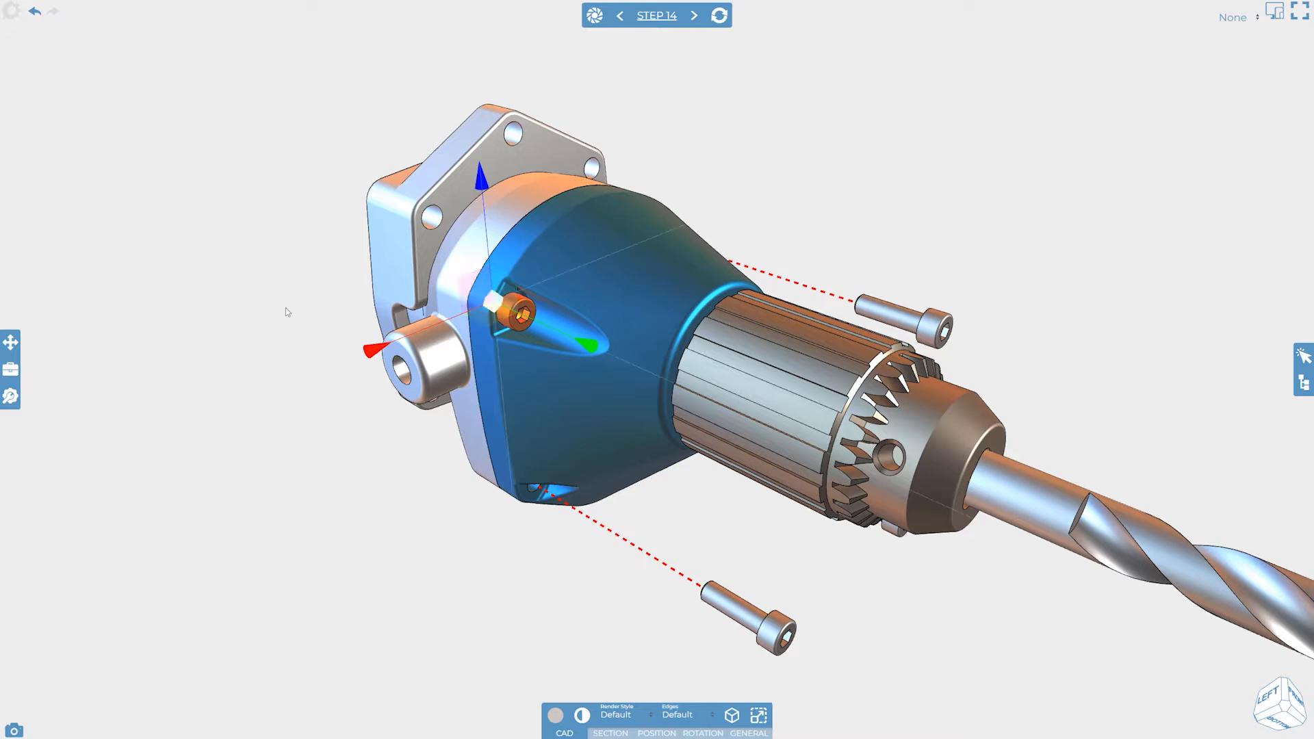
click(10, 342)
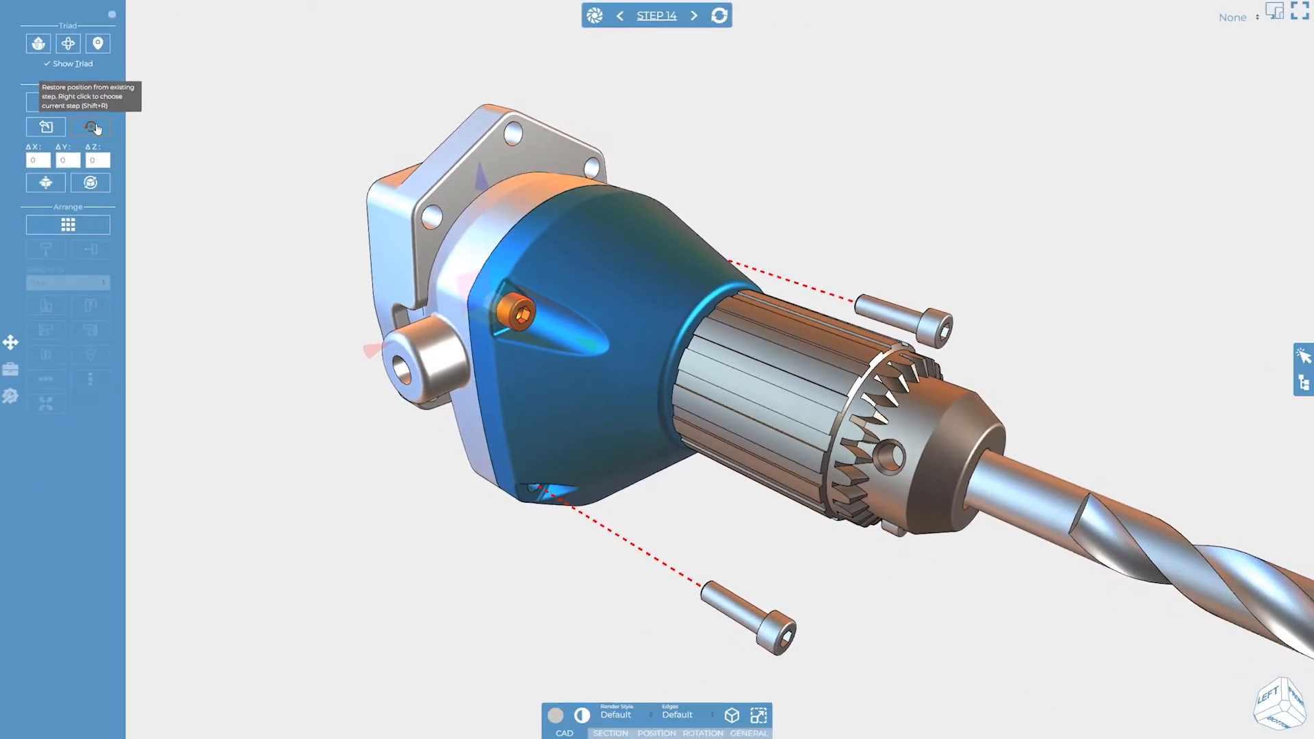
right_click(141, 185)
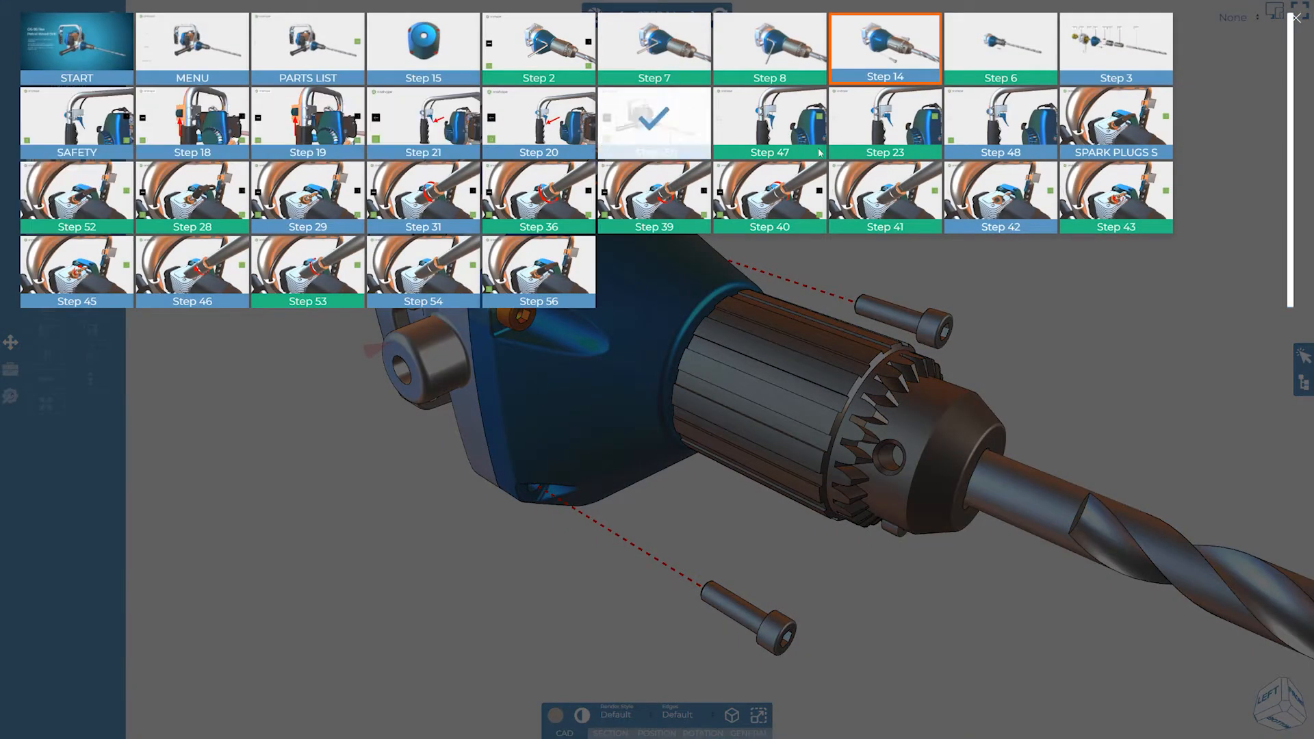
click(1000, 45)
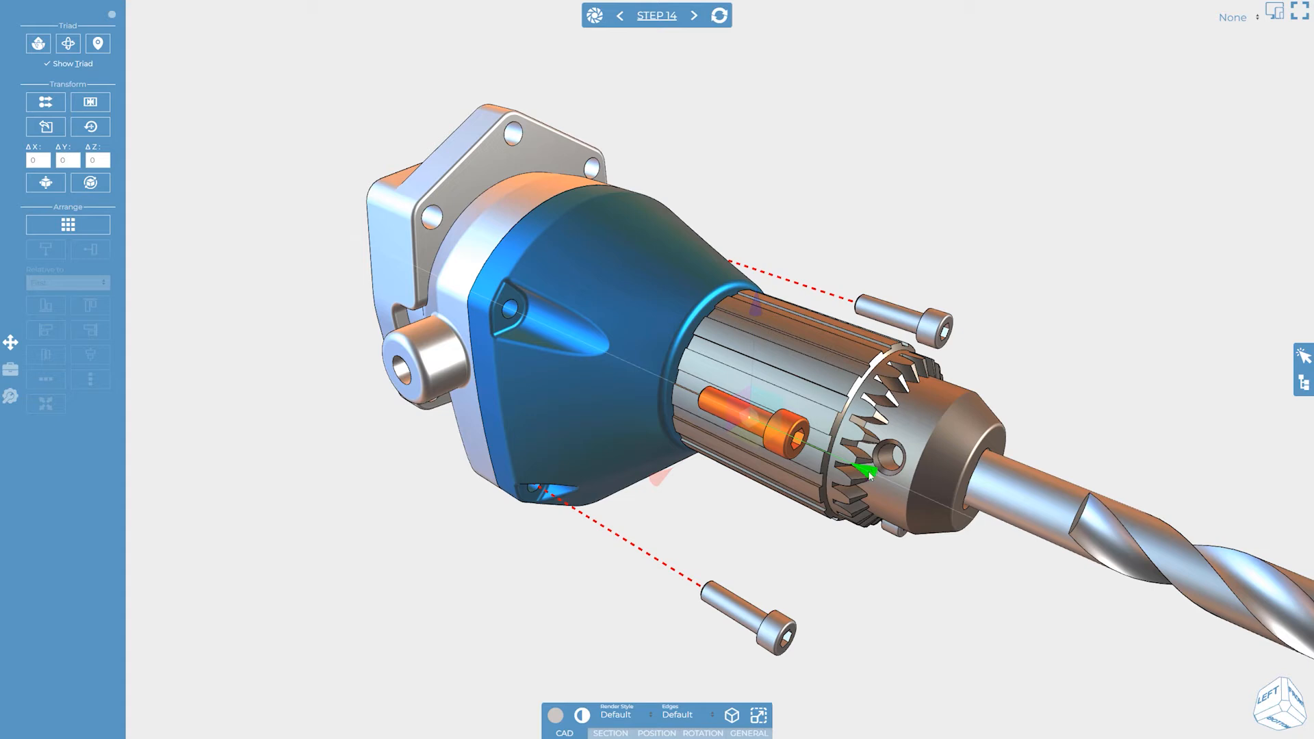
Step: Move the screw along the green axis toward the blue housing, and restore its position from the current step
drag(869, 474, 750, 419)
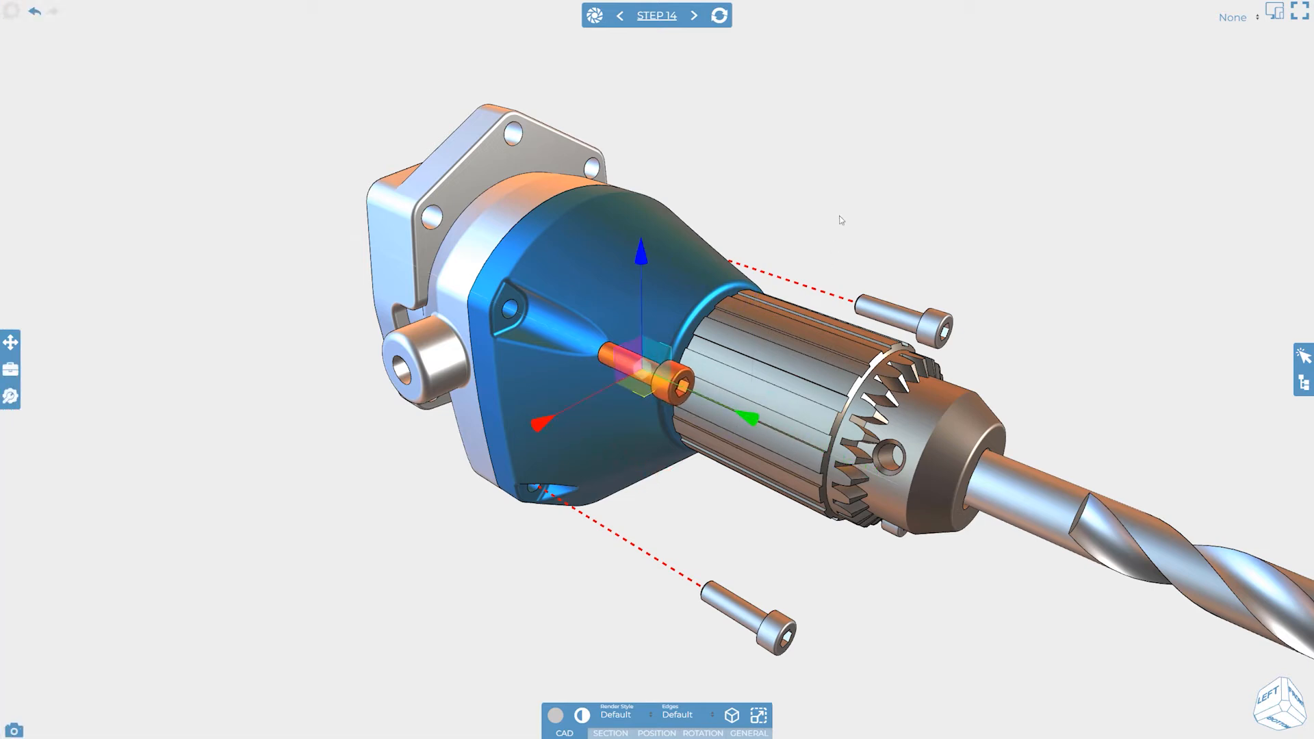
click(16, 344)
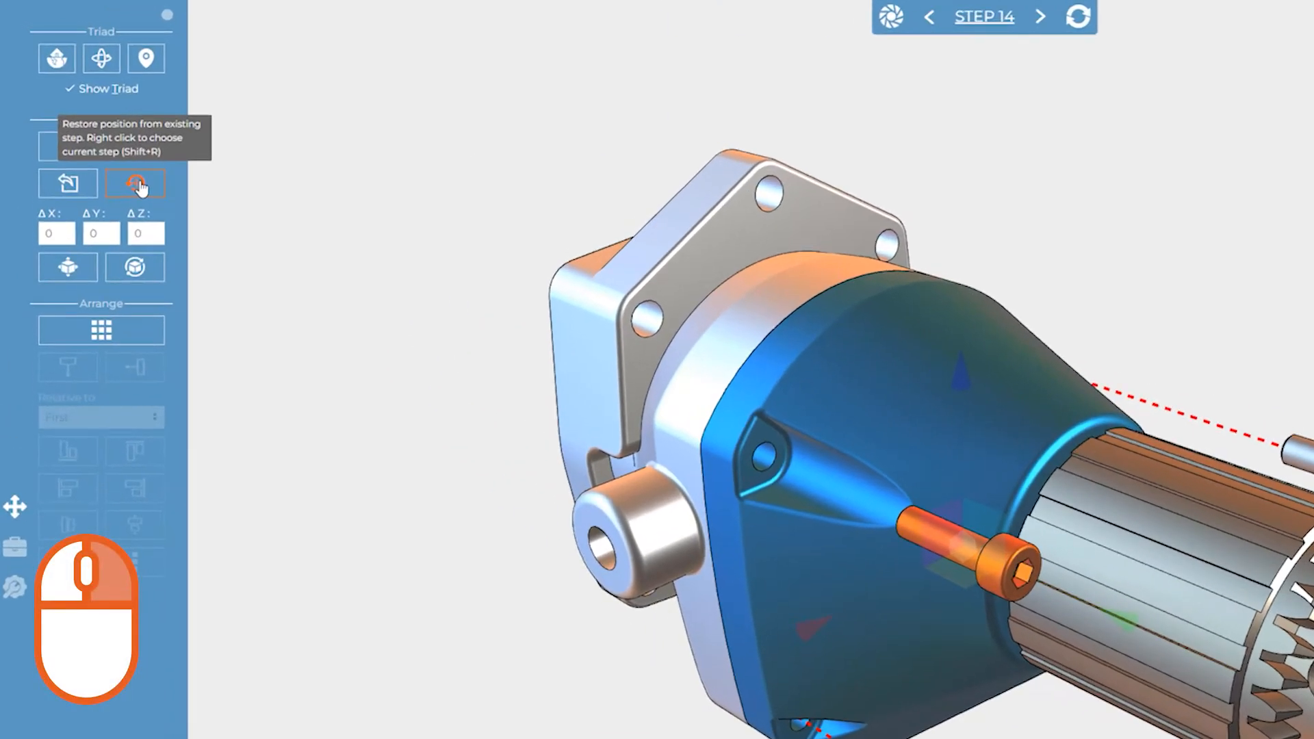
right_click(139, 186)
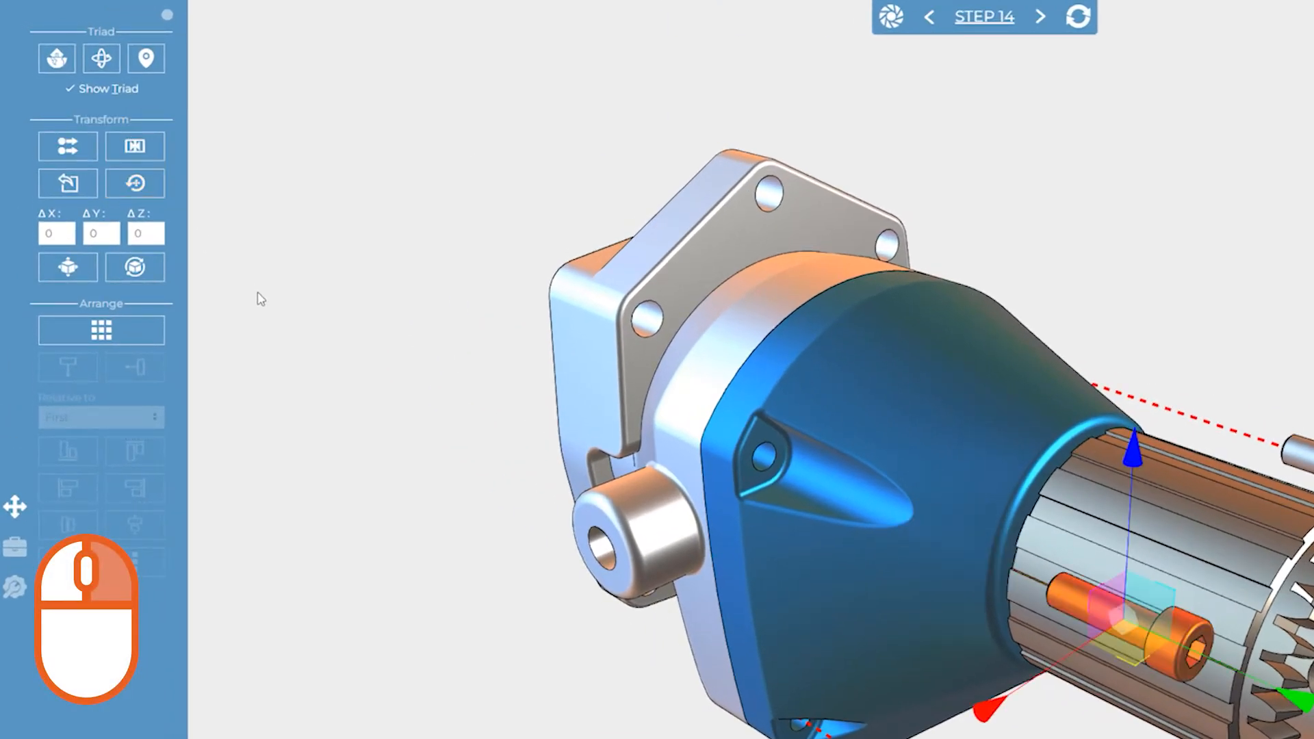
click(364, 464)
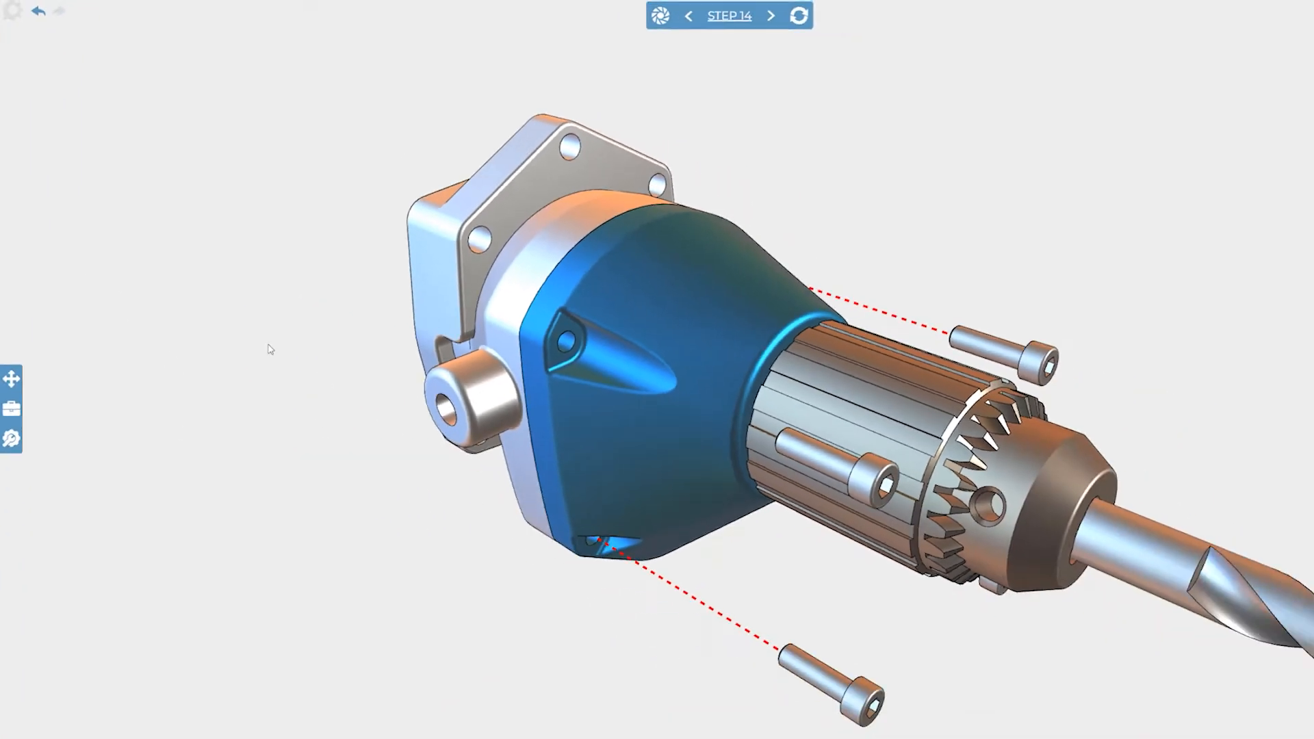
key(shift+r)
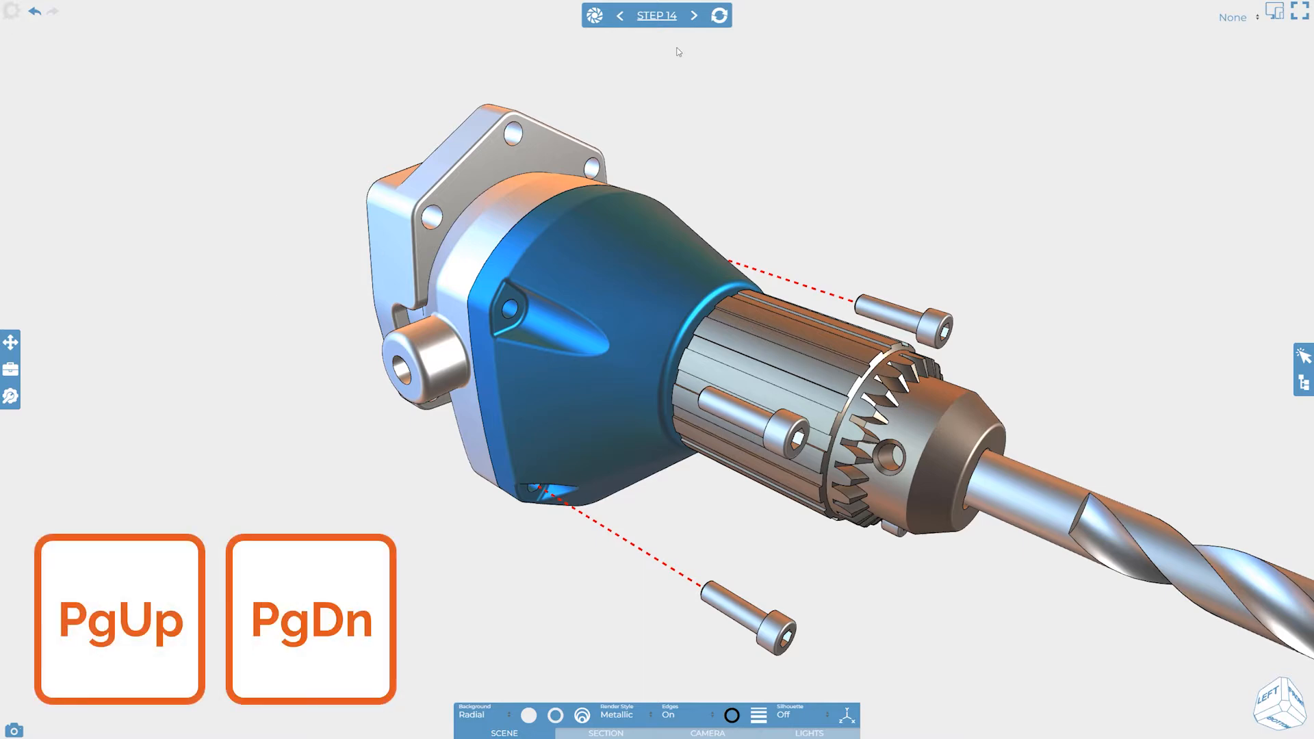
Step: Page from Step 14 to Step 6 and back to Step 14
key(Page_Up)
click(762, 159)
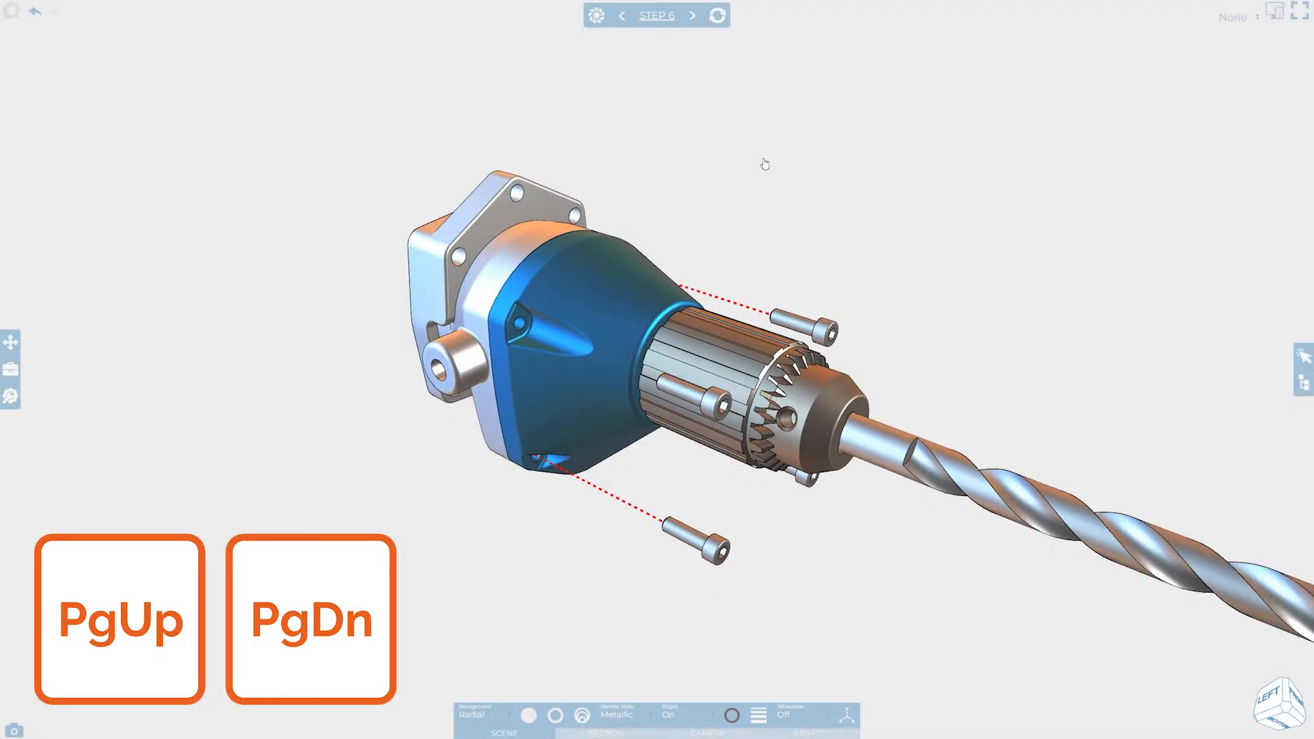
click(620, 21)
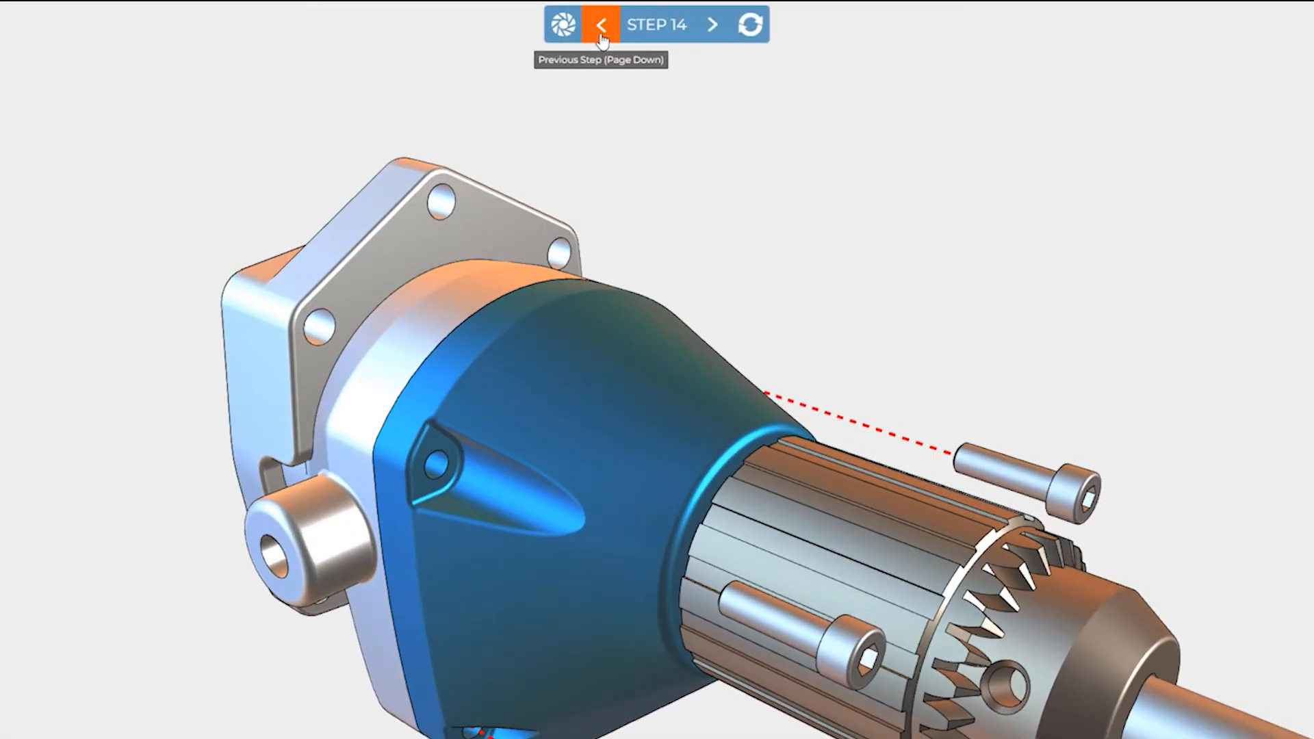
Step: Add a 3D line between the screw in front of the chuck and its hole in the blue housing
click(753, 613)
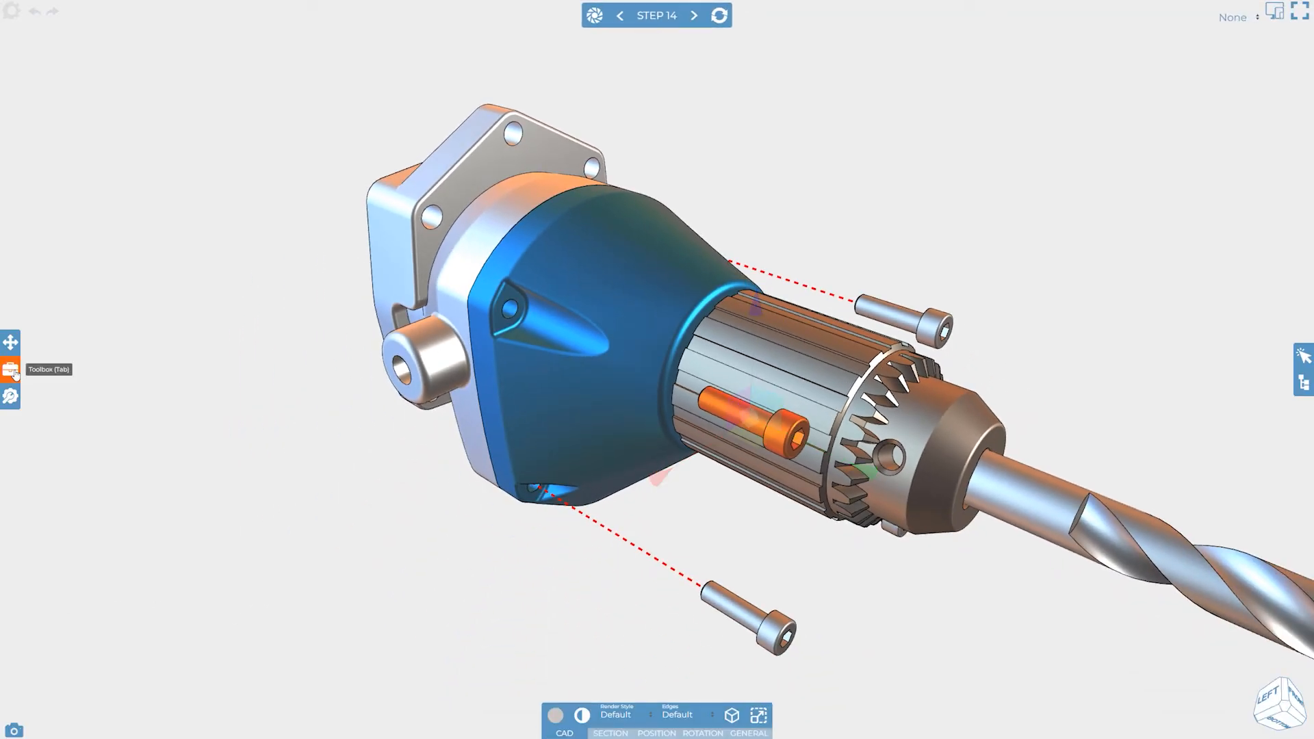
click(11, 370)
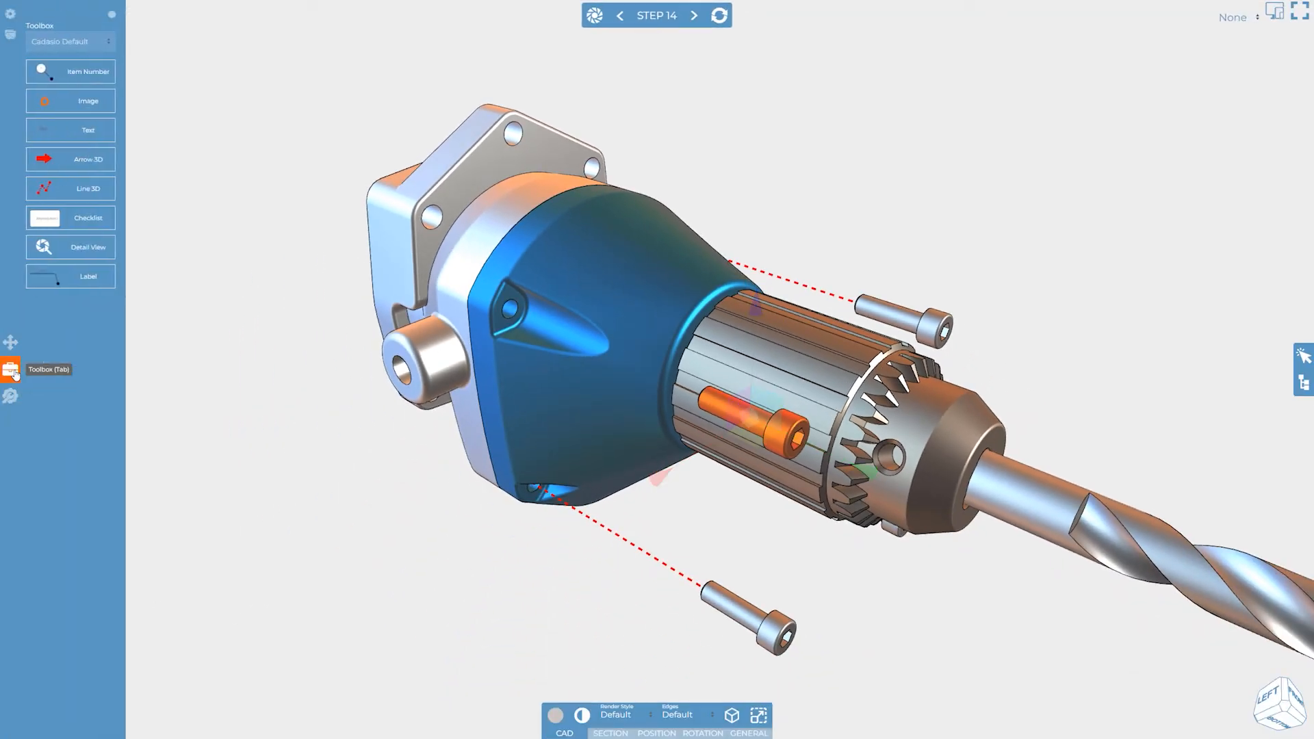
right_click(87, 194)
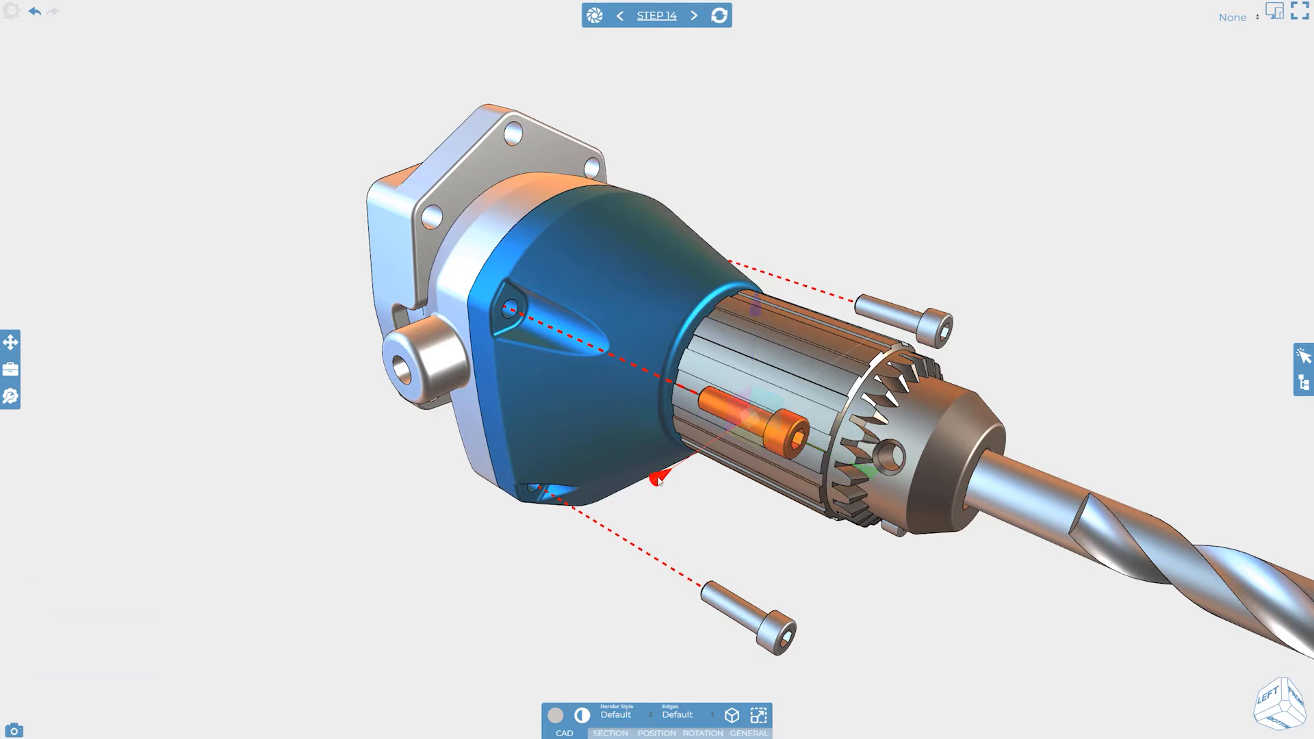
Step: Move the screw outward along the red axis and add a 3D line tracing only that last movement
drag(658, 482, 452, 566)
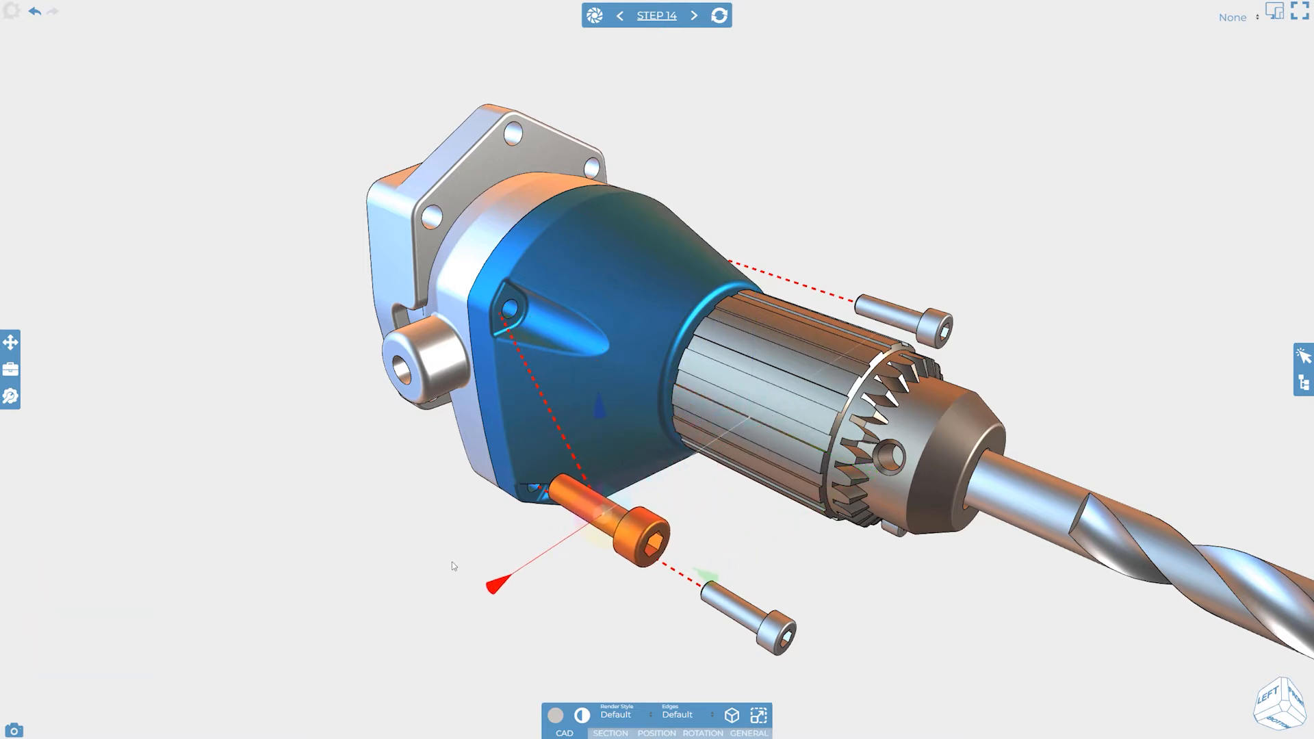
click(12, 369)
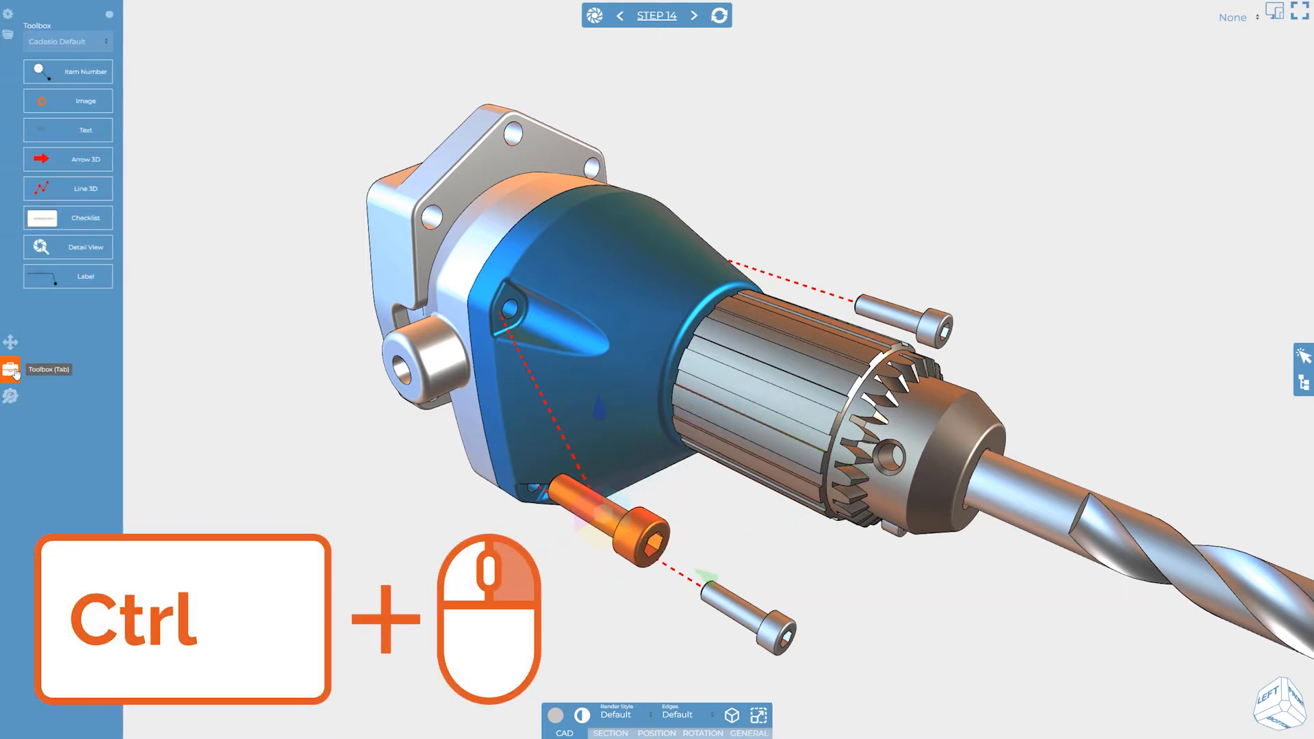
ctrl+click(101, 191)
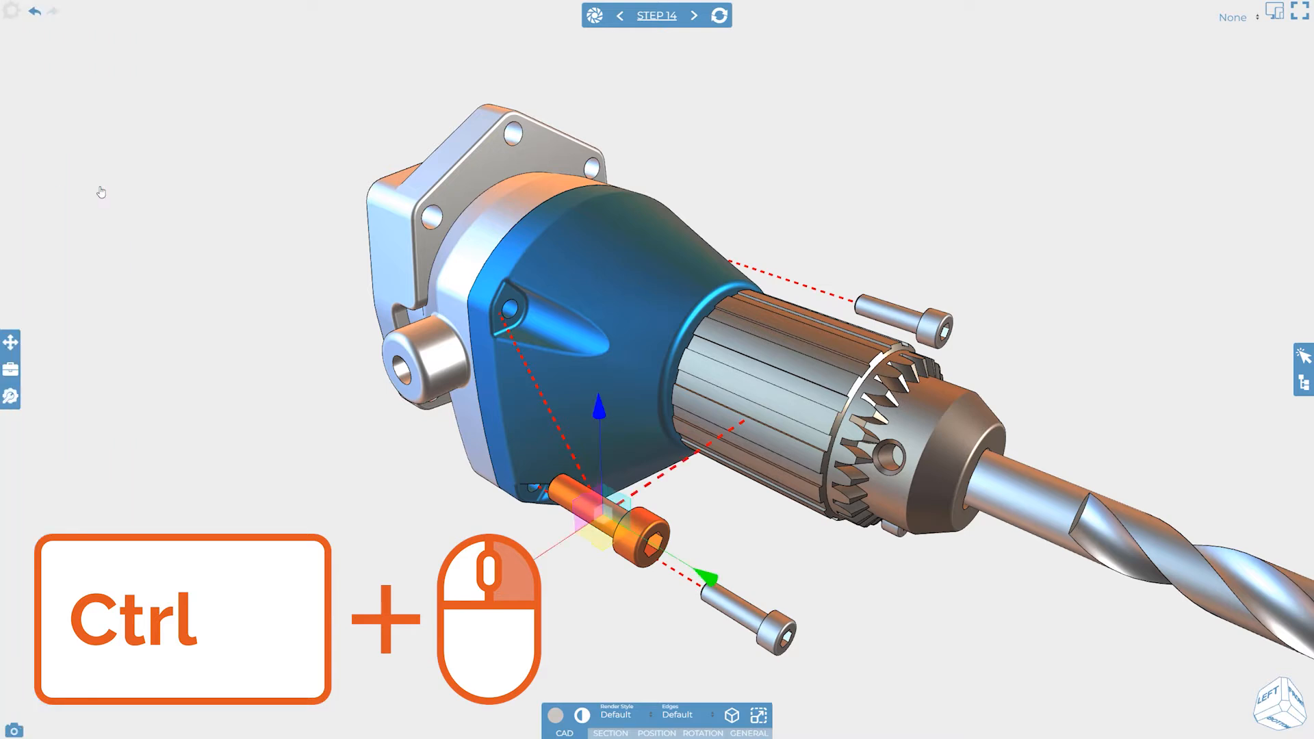
click(126, 206)
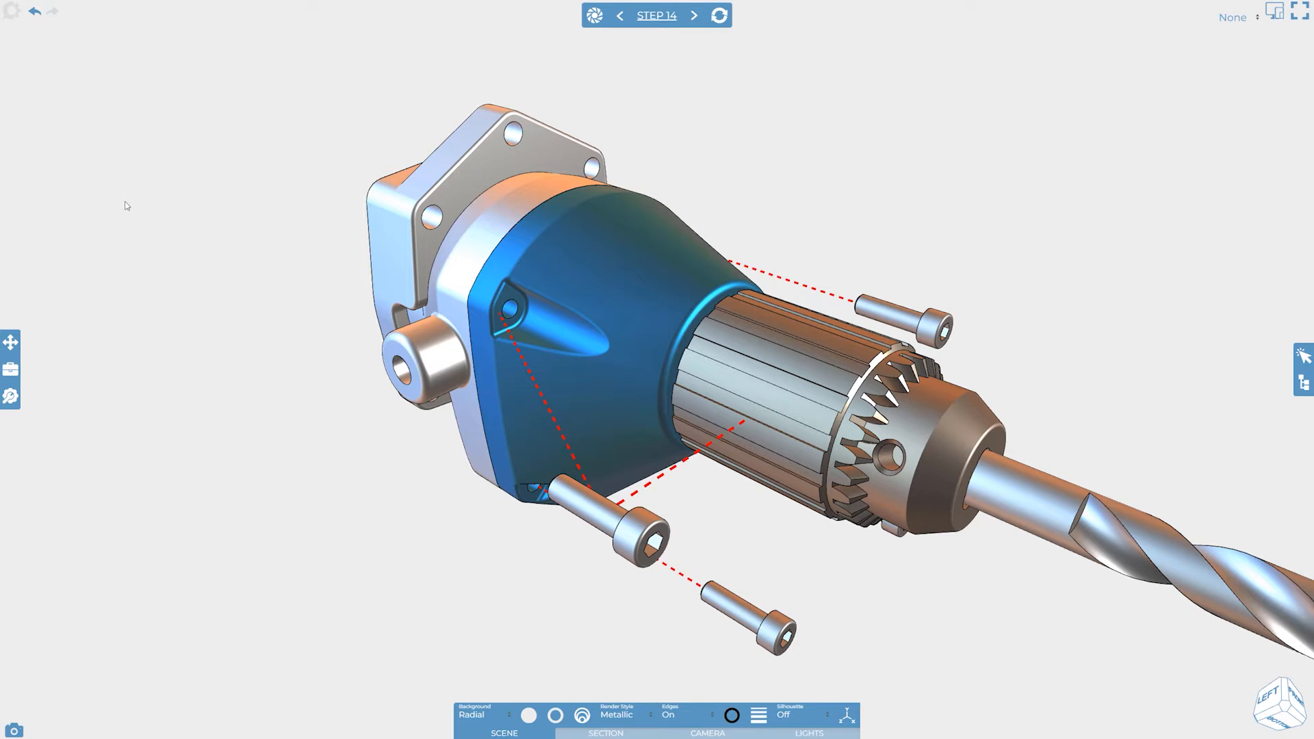
Step: Open Step 3, the labelled exploded view, from the step list
click(649, 15)
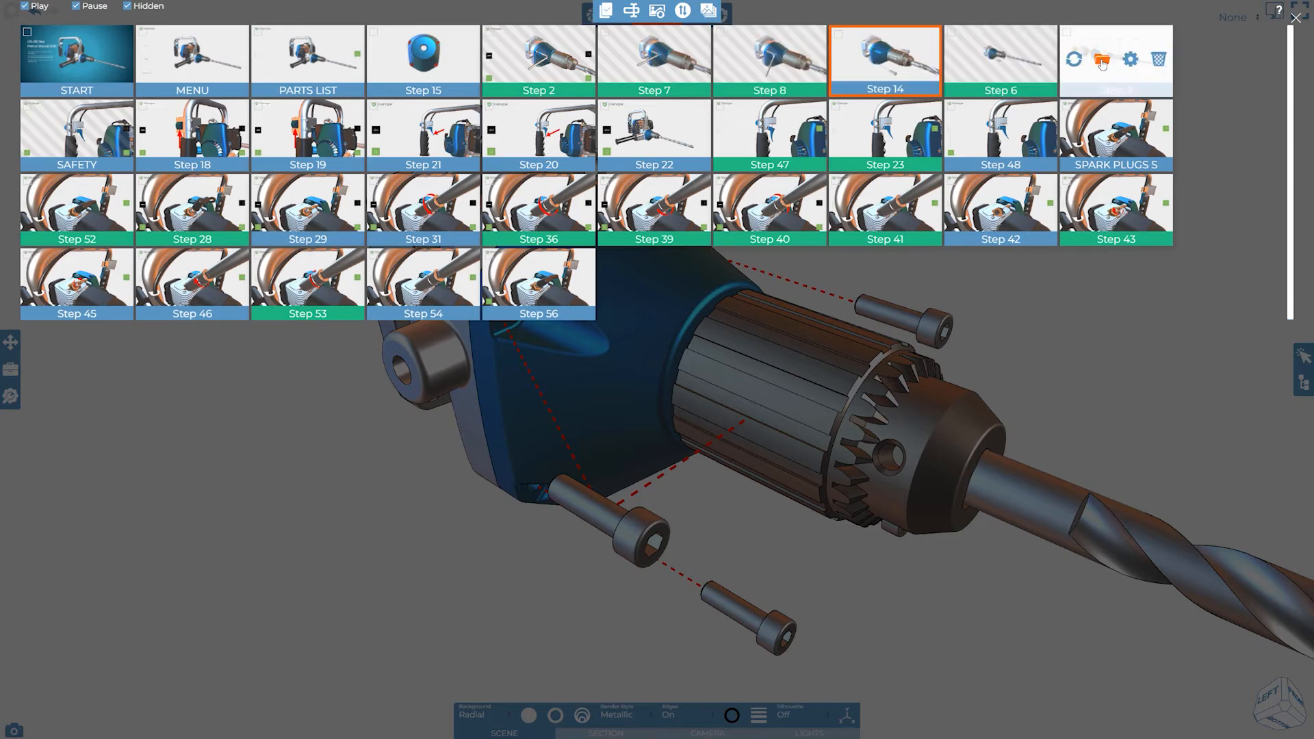
click(1102, 61)
click(776, 159)
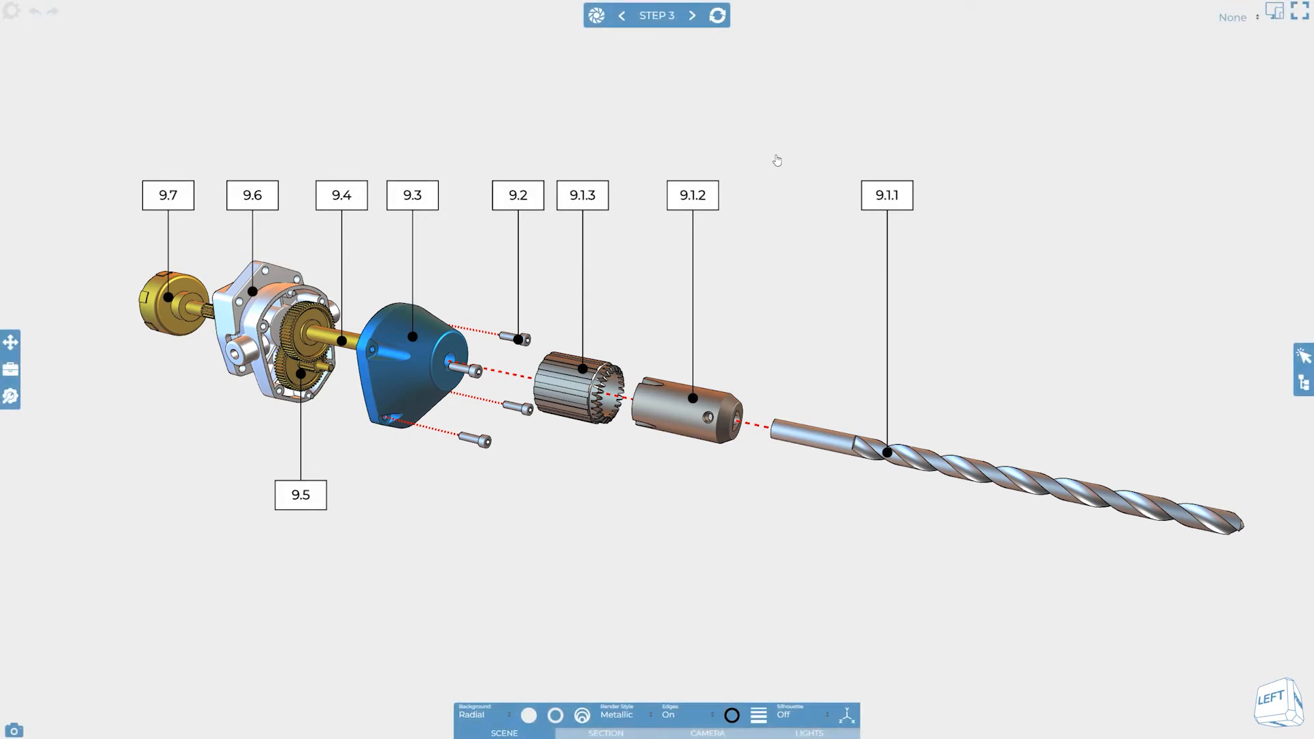
Step: Shift labels 9.7 and 9.6 sideways away from the other labels so their leaders slant
drag(186, 196, 138, 195)
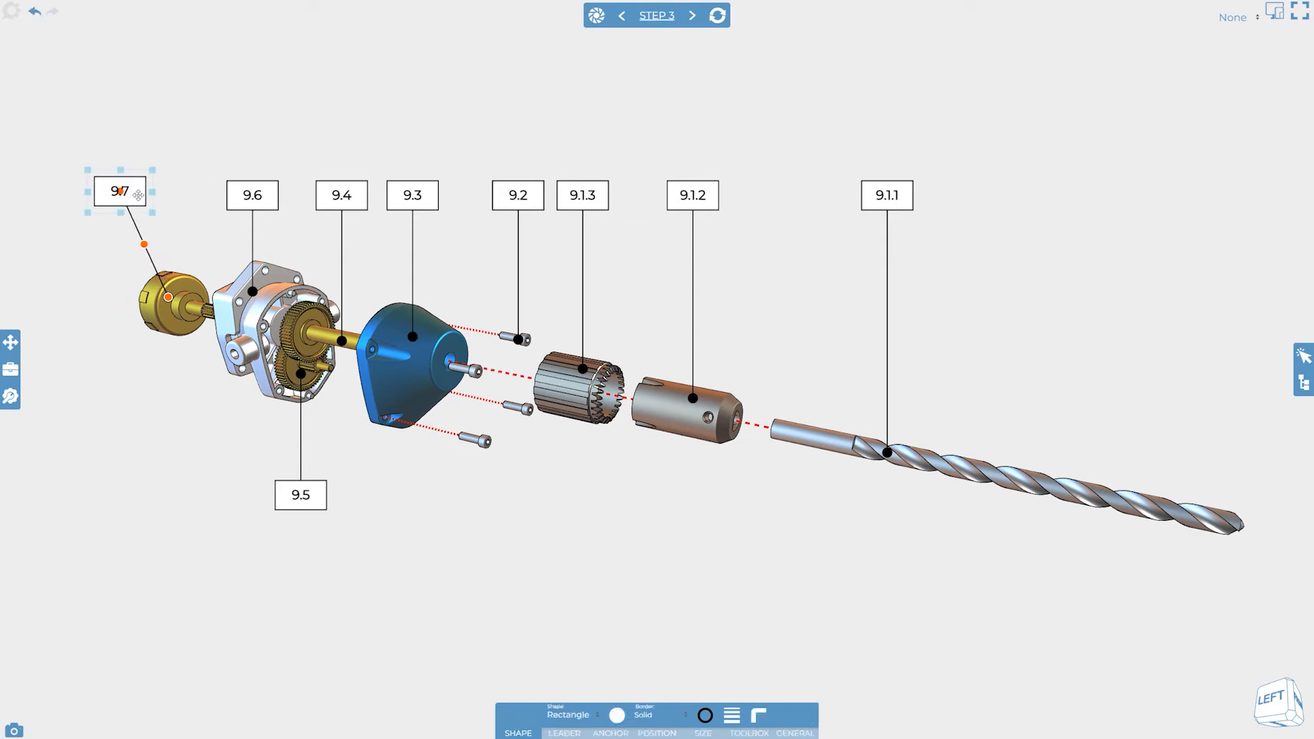
drag(246, 197, 212, 195)
click(217, 147)
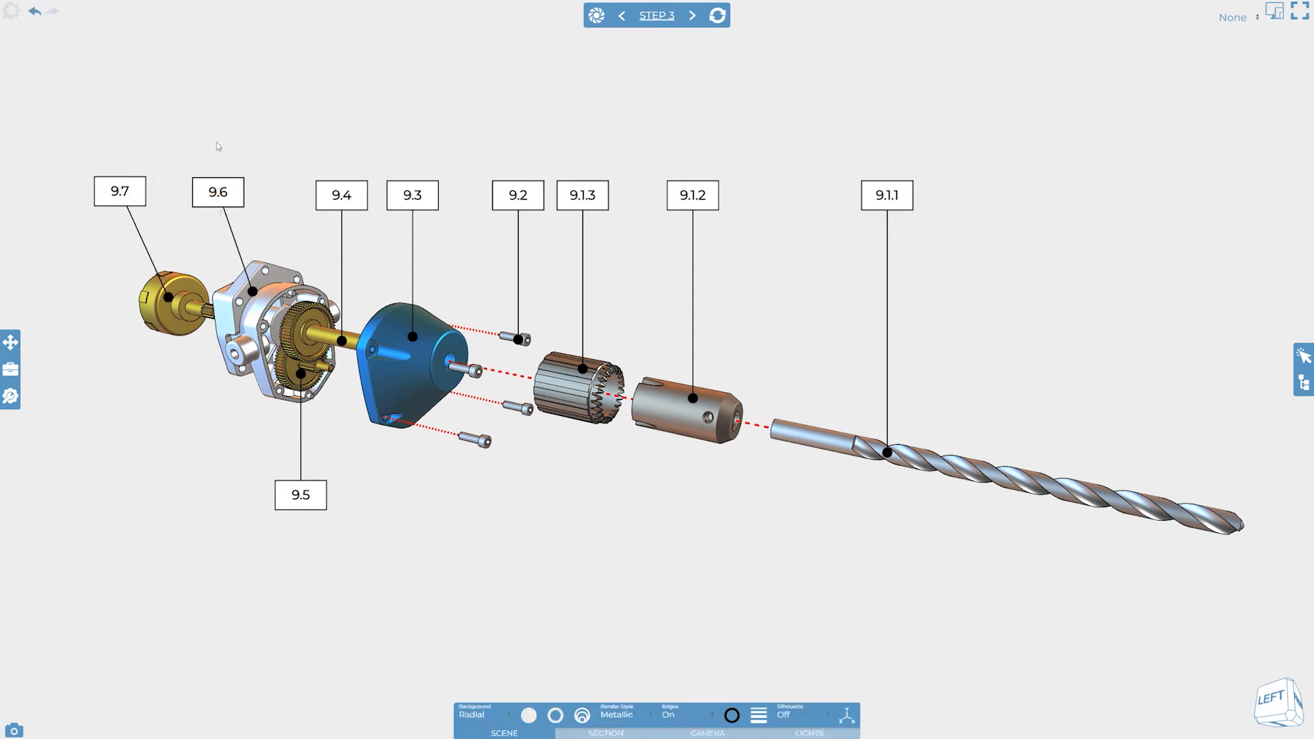
Step: Align label 9.7 vertically to its leader
click(123, 186)
click(10, 341)
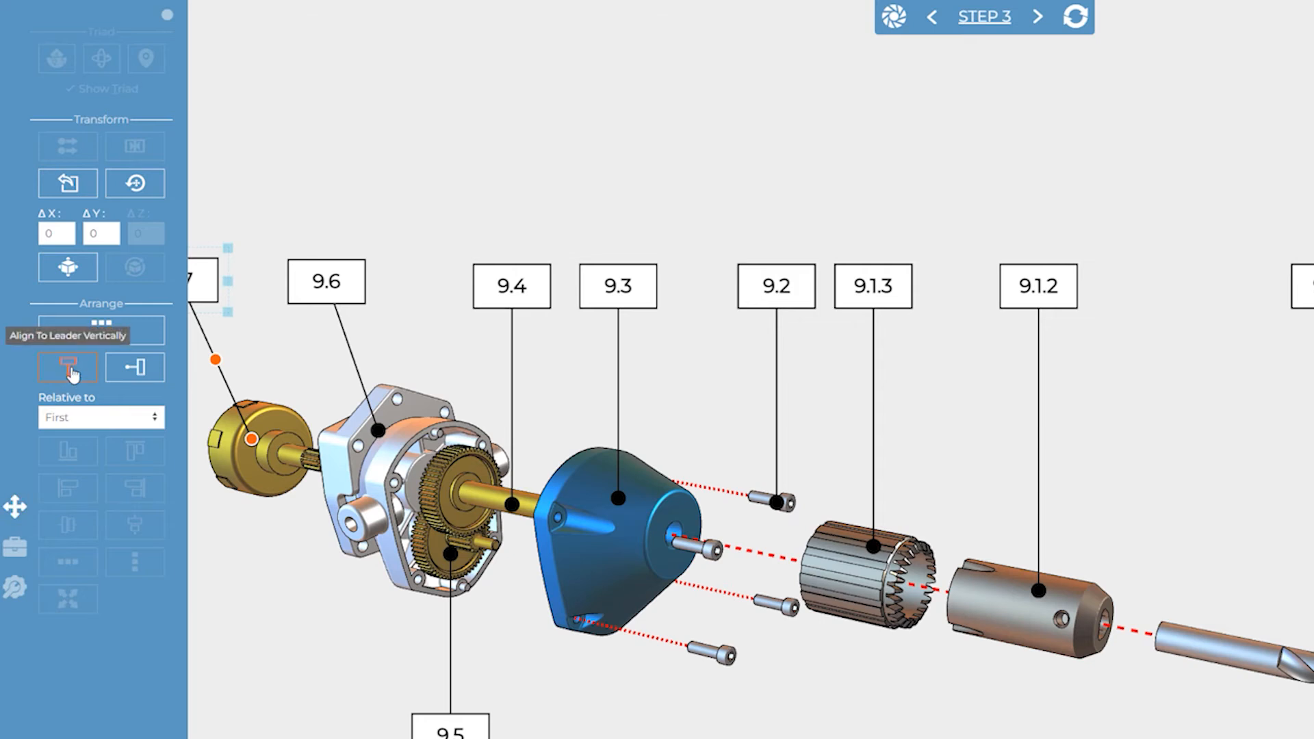
click(69, 368)
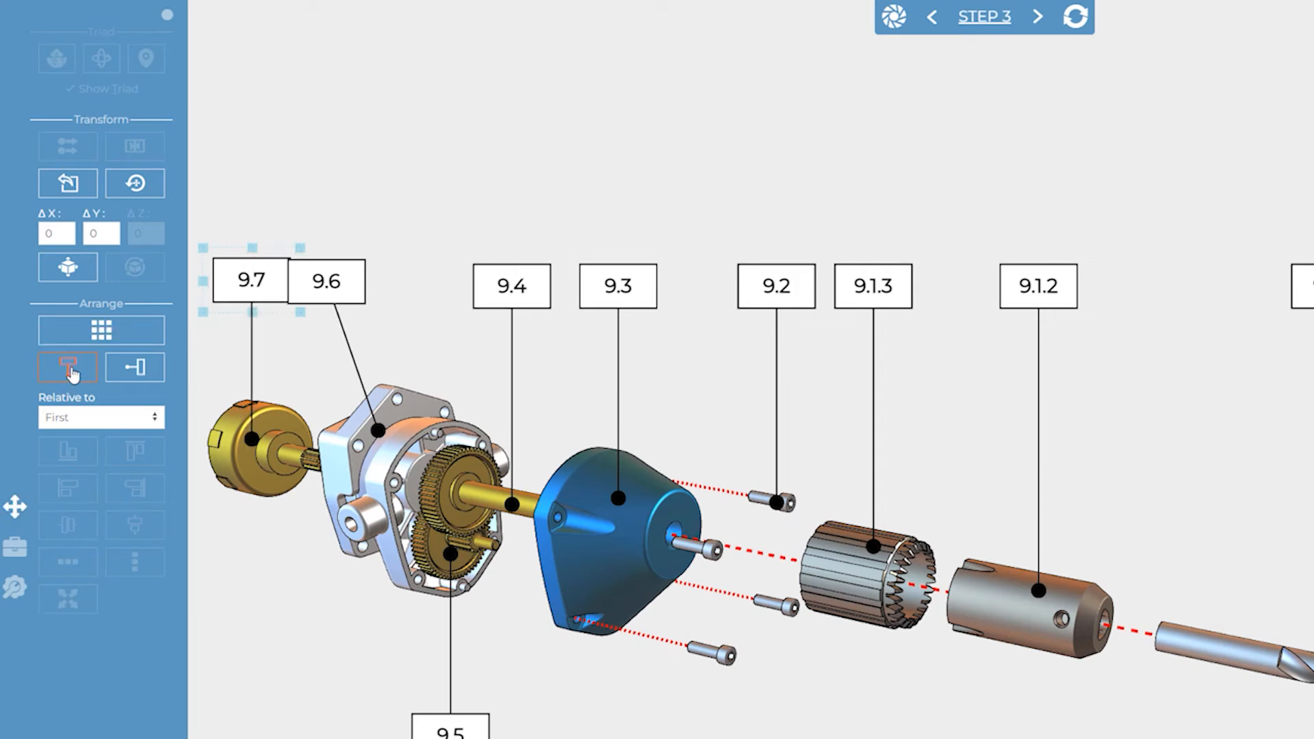
Step: Select labels 9.6 and 9.7 together and align them vertically to their leaders
click(341, 275)
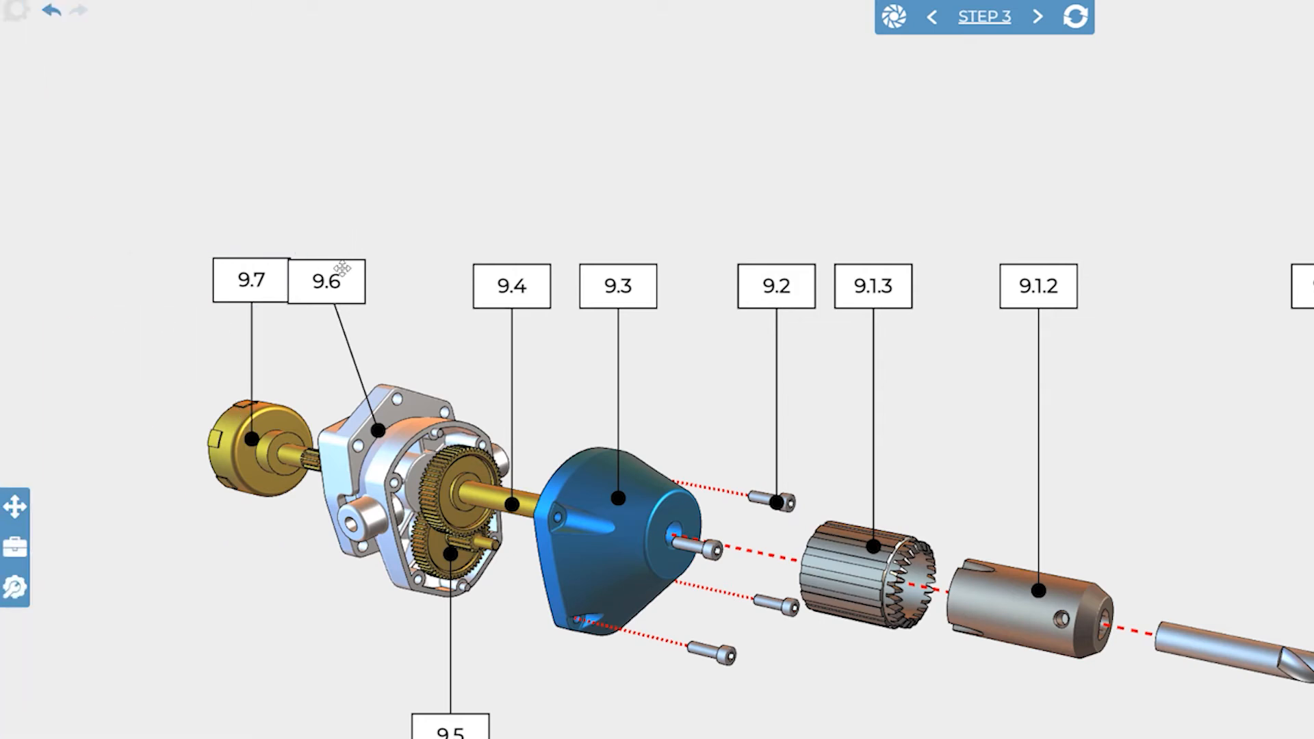
shift+click(252, 281)
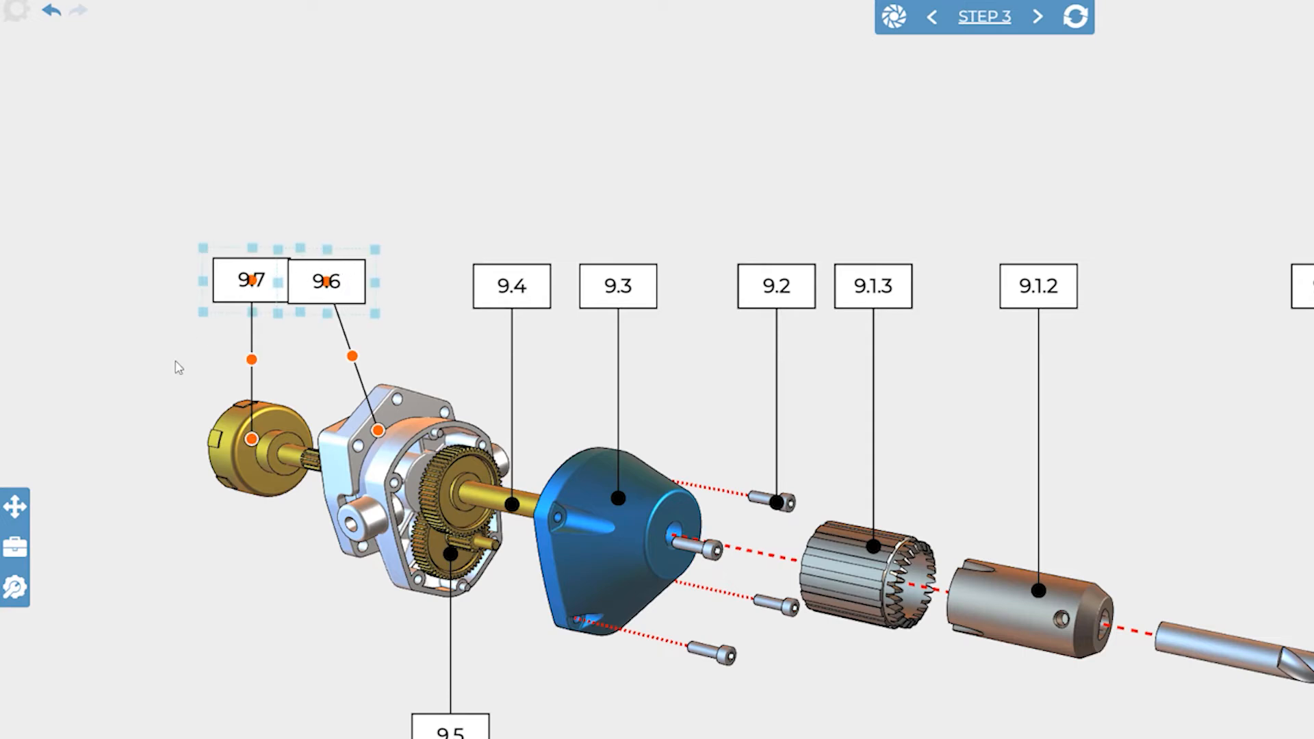
click(16, 513)
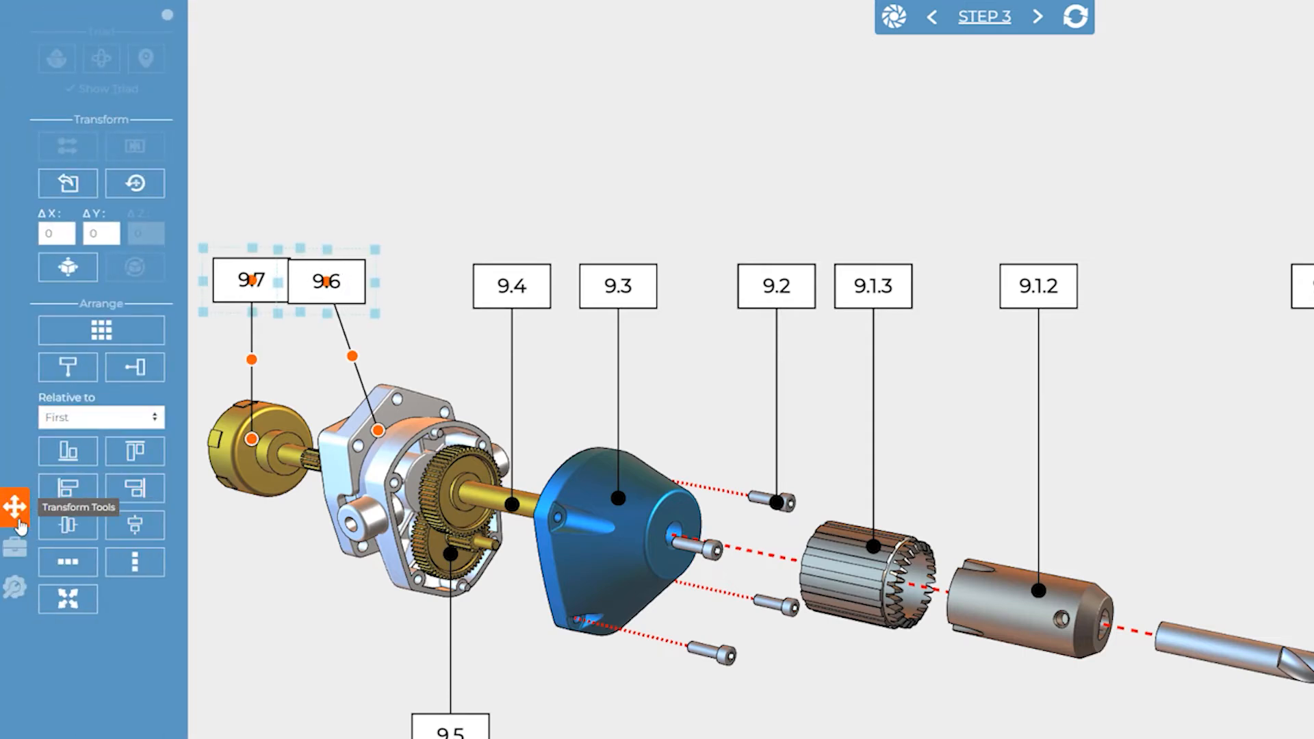
click(87, 369)
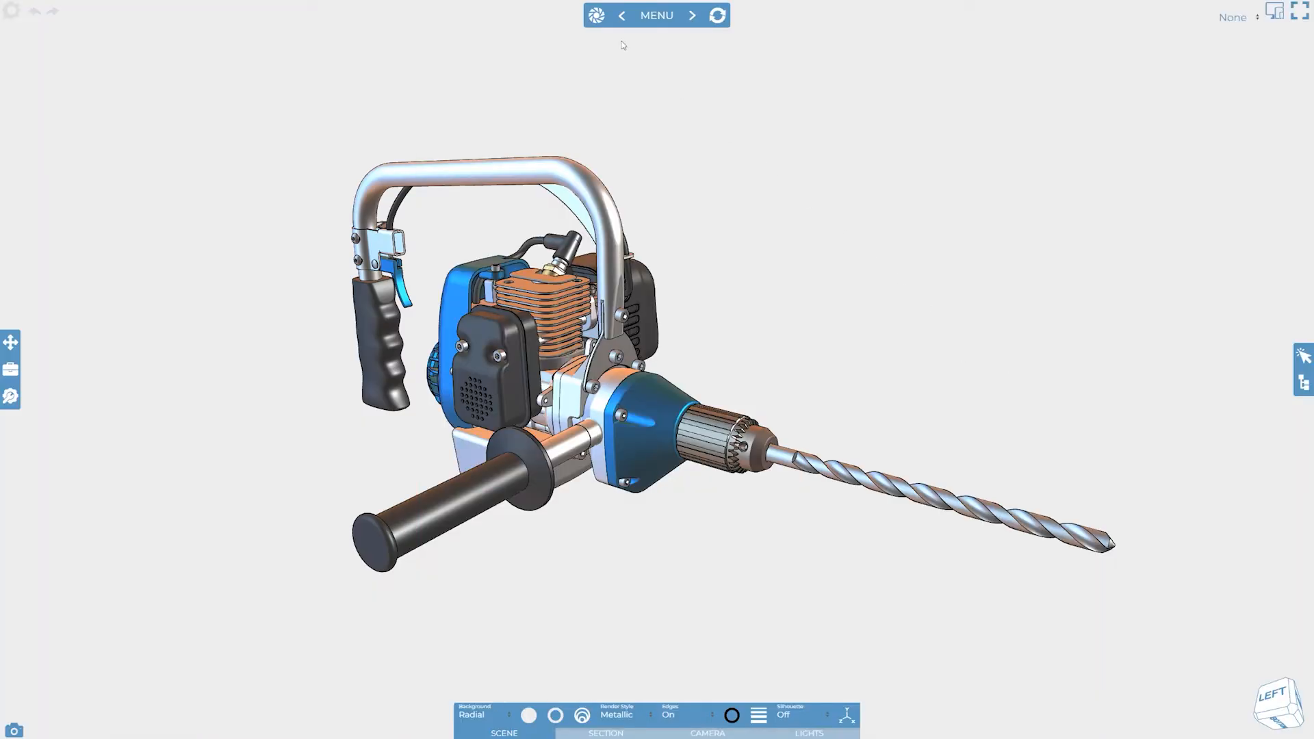
Step: Check the default name offered for a new step and close the dialog without creating one
click(596, 15)
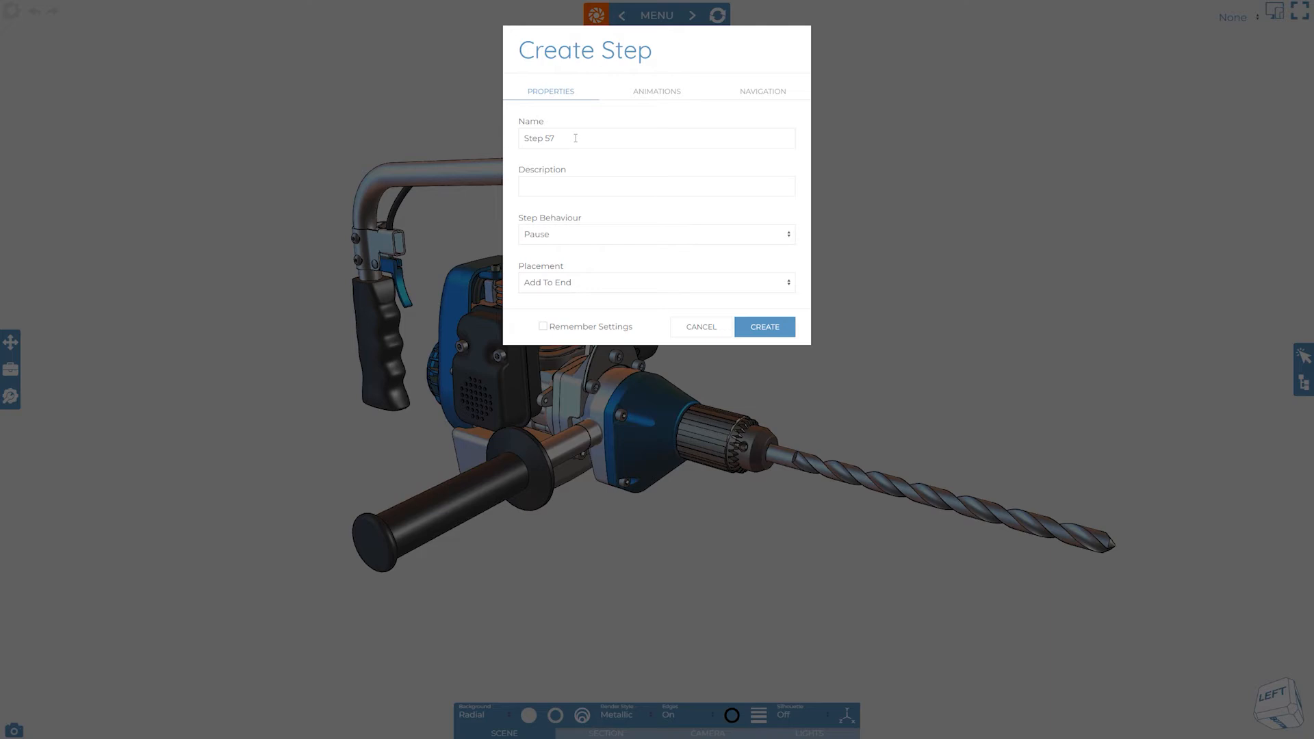
click(695, 328)
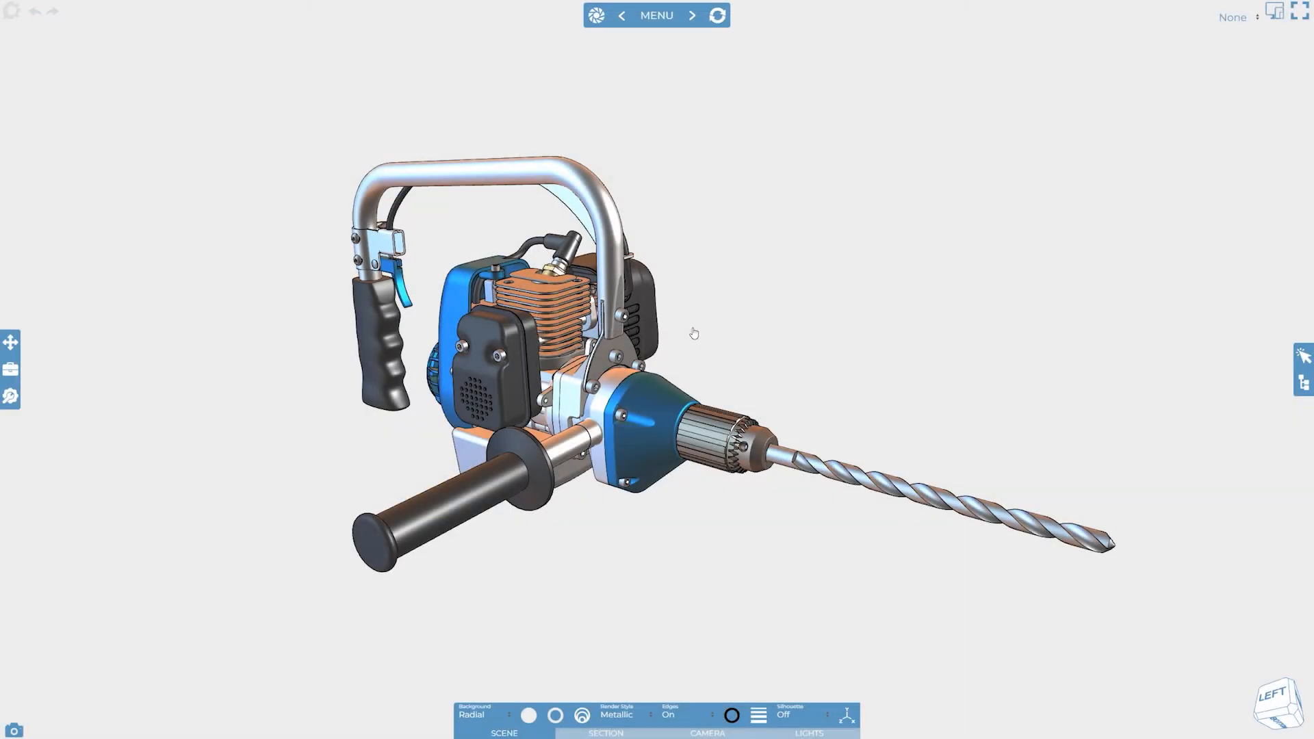
Step: Set the default step prefix to Assembly and the next step number to 1 in the miscellaneous options, and save
click(12, 11)
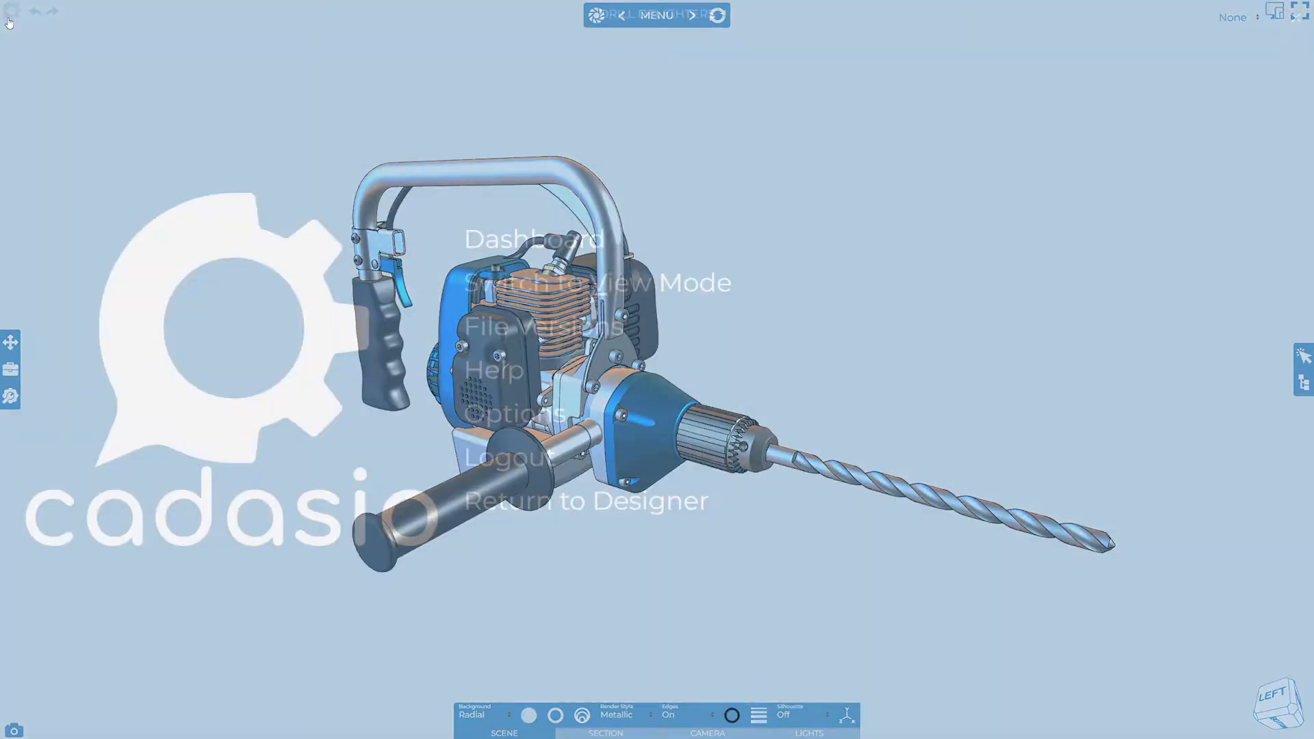
click(510, 418)
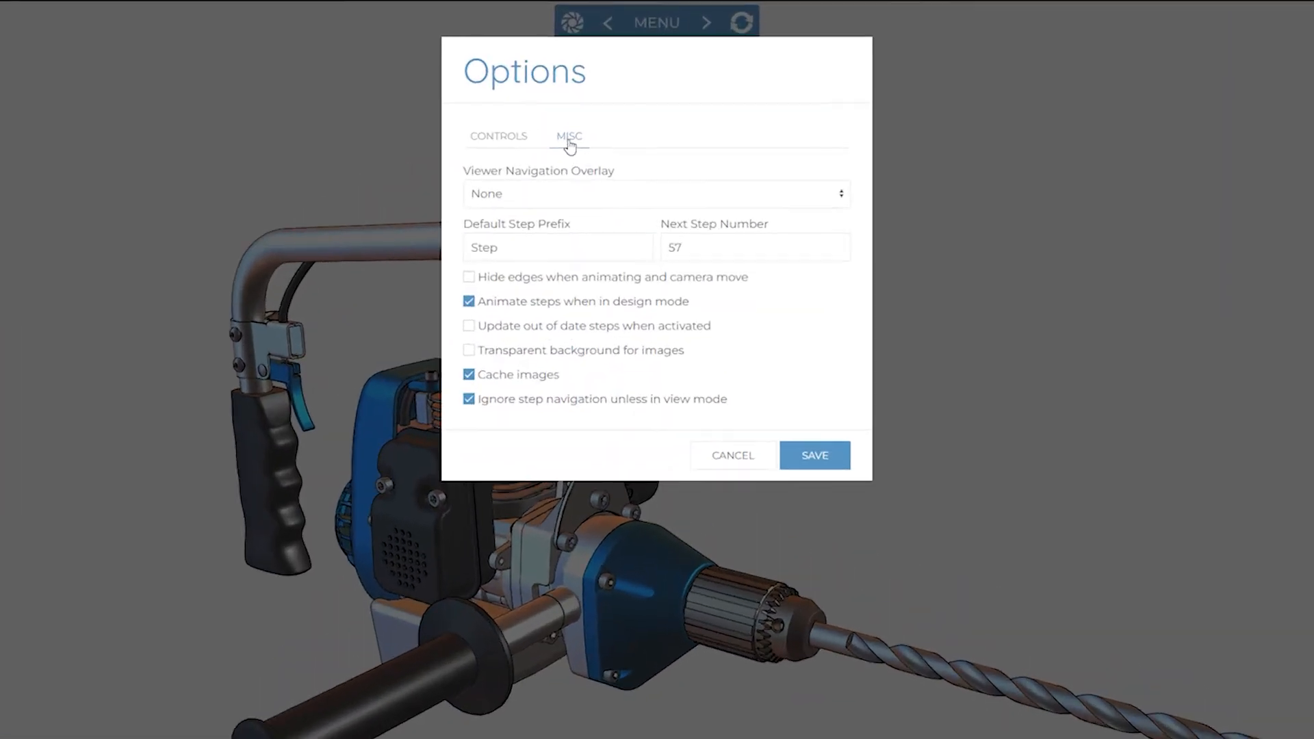
drag(500, 248, 458, 248)
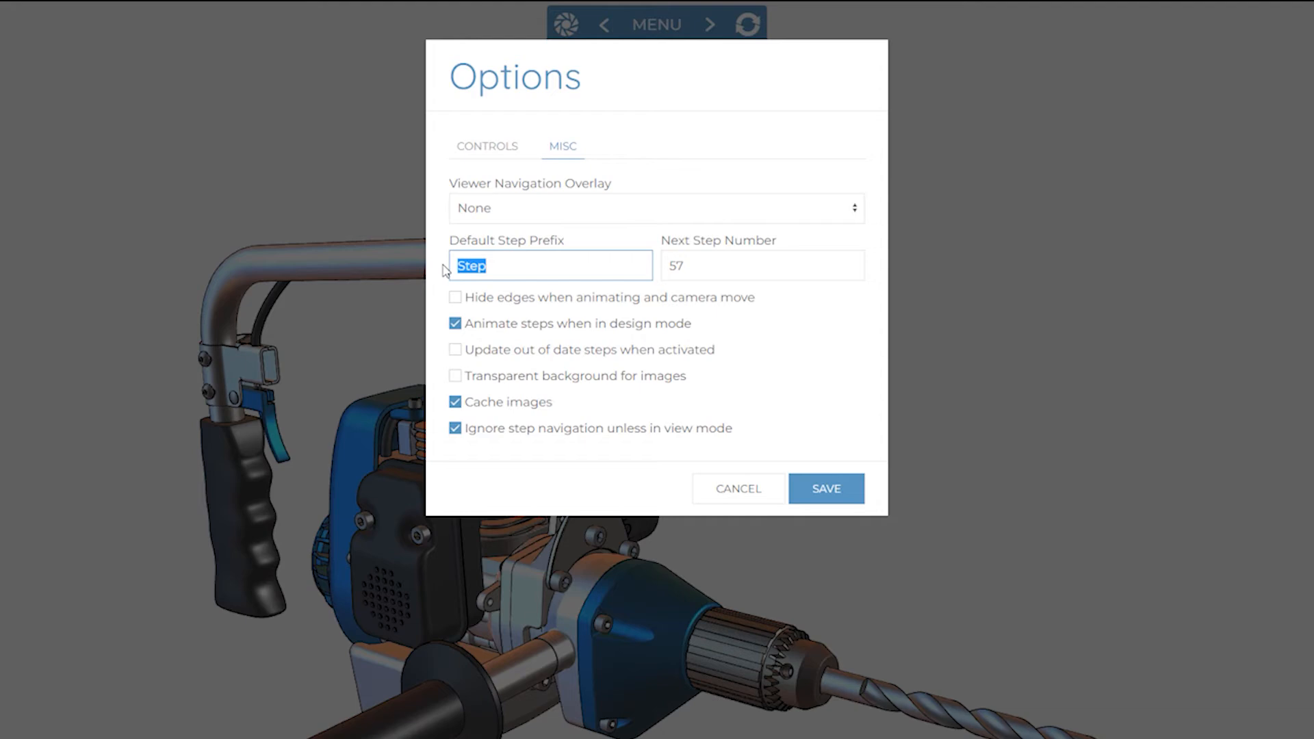
text(Assembly)
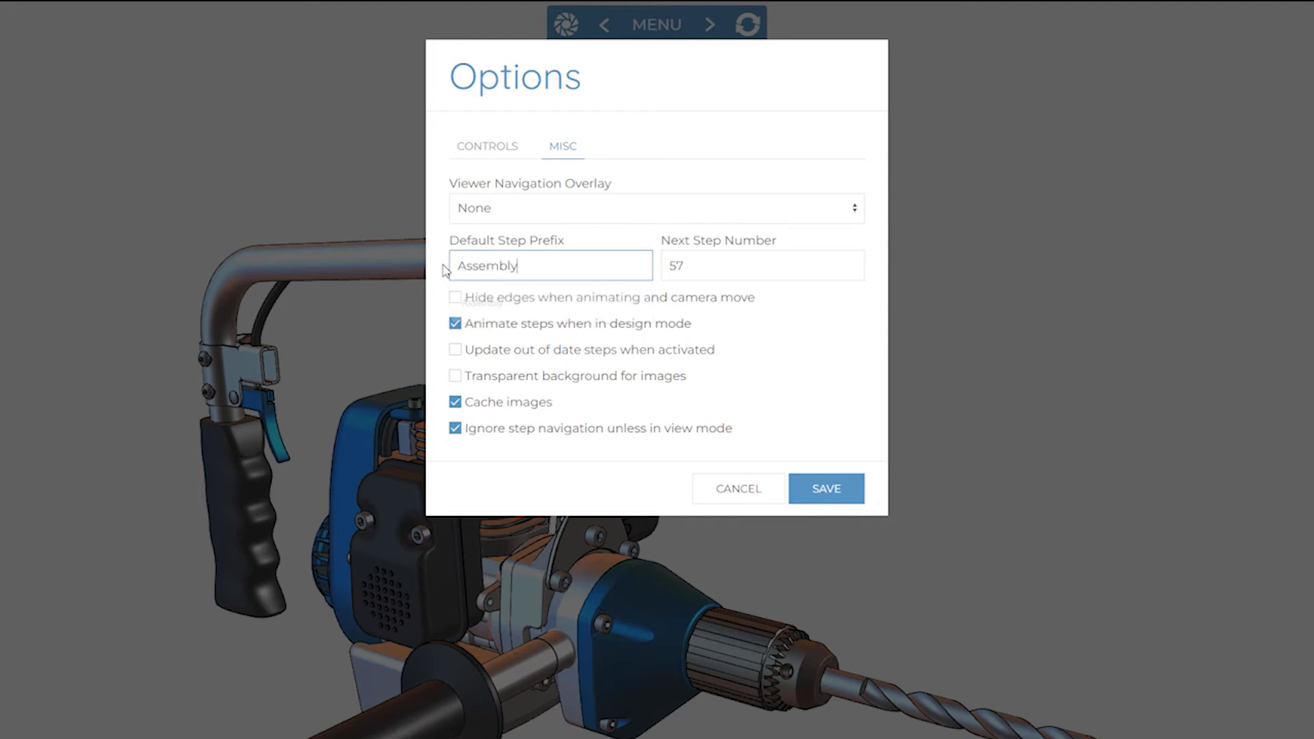
key(Tab)
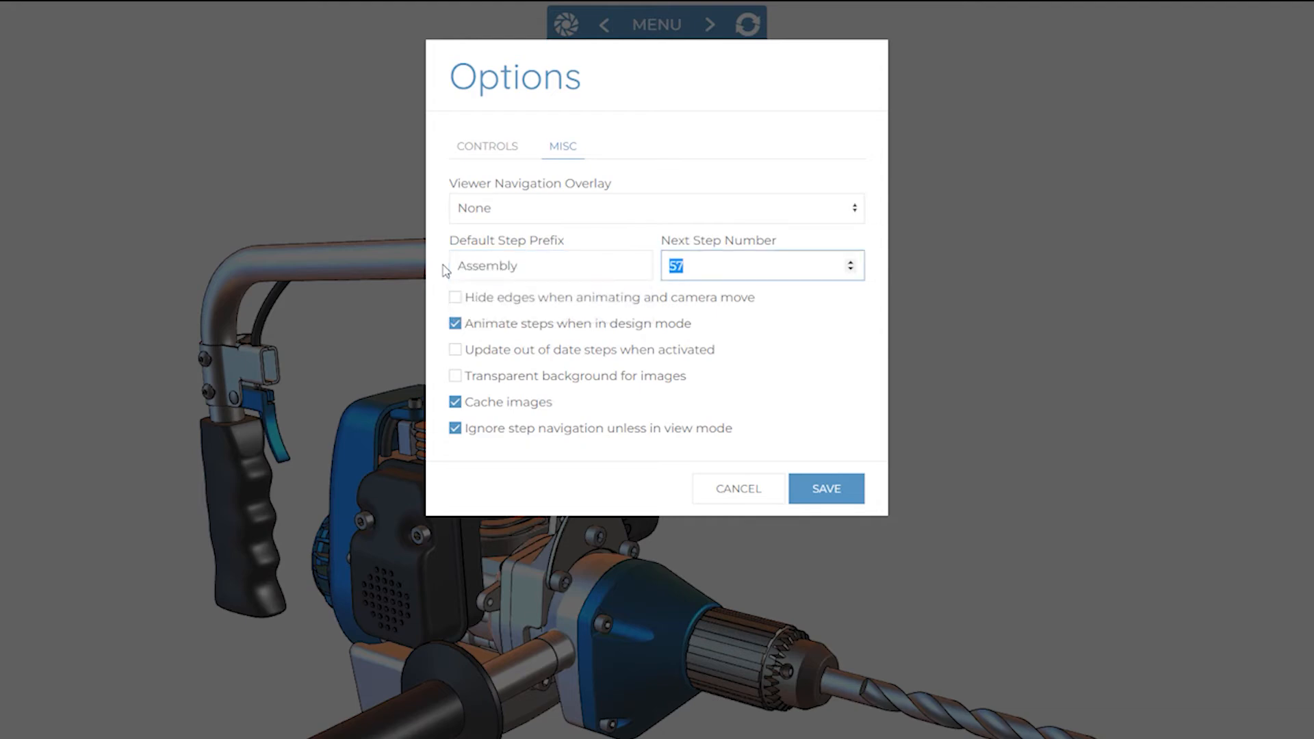
text(1)
click(826, 498)
click(826, 490)
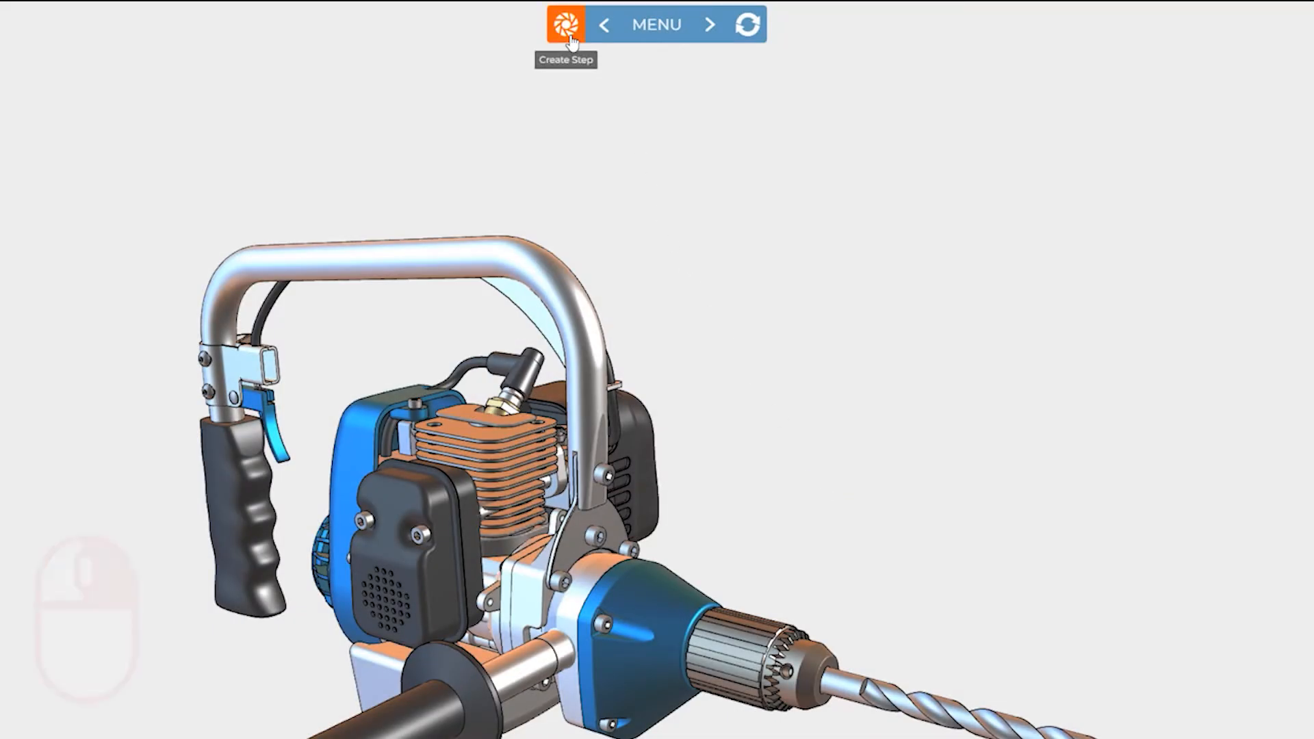
Step: Create a step with the default name Assembly 1 and open its settings with the name selected for editing
click(571, 41)
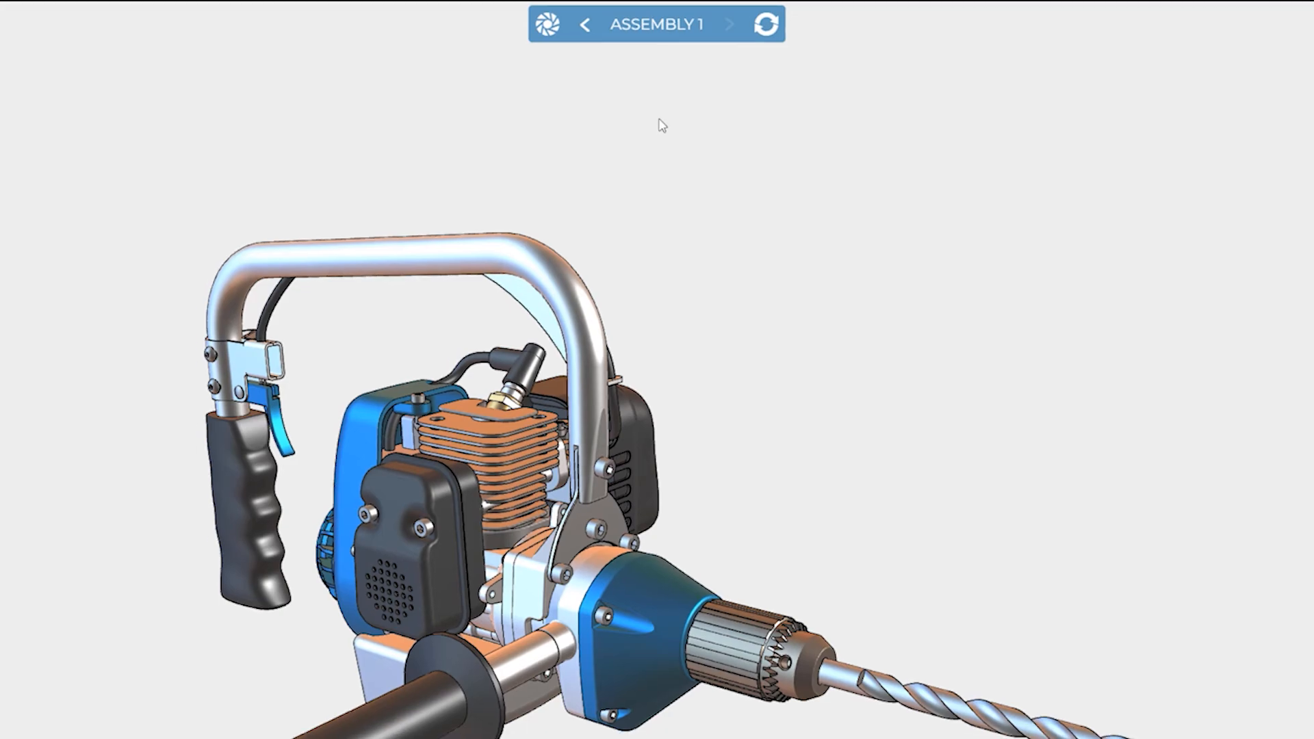
click(656, 27)
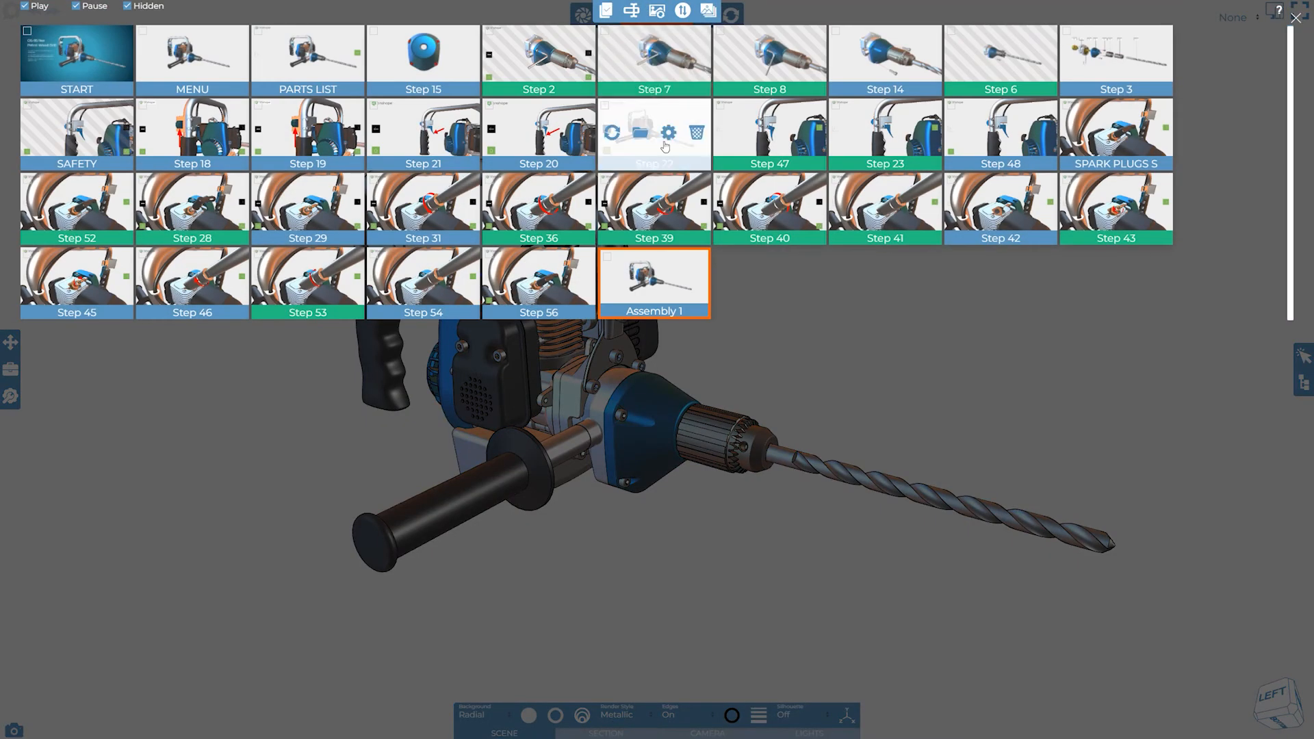
click(670, 284)
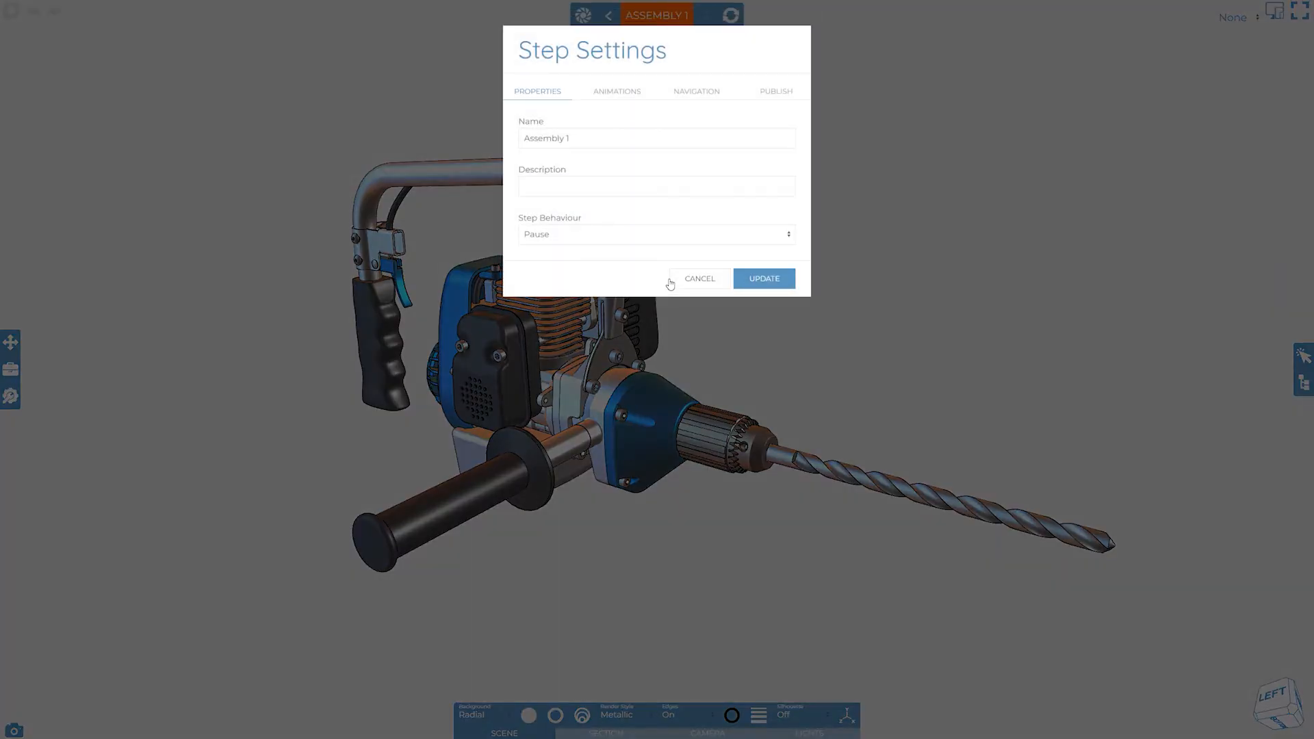
drag(588, 141, 516, 141)
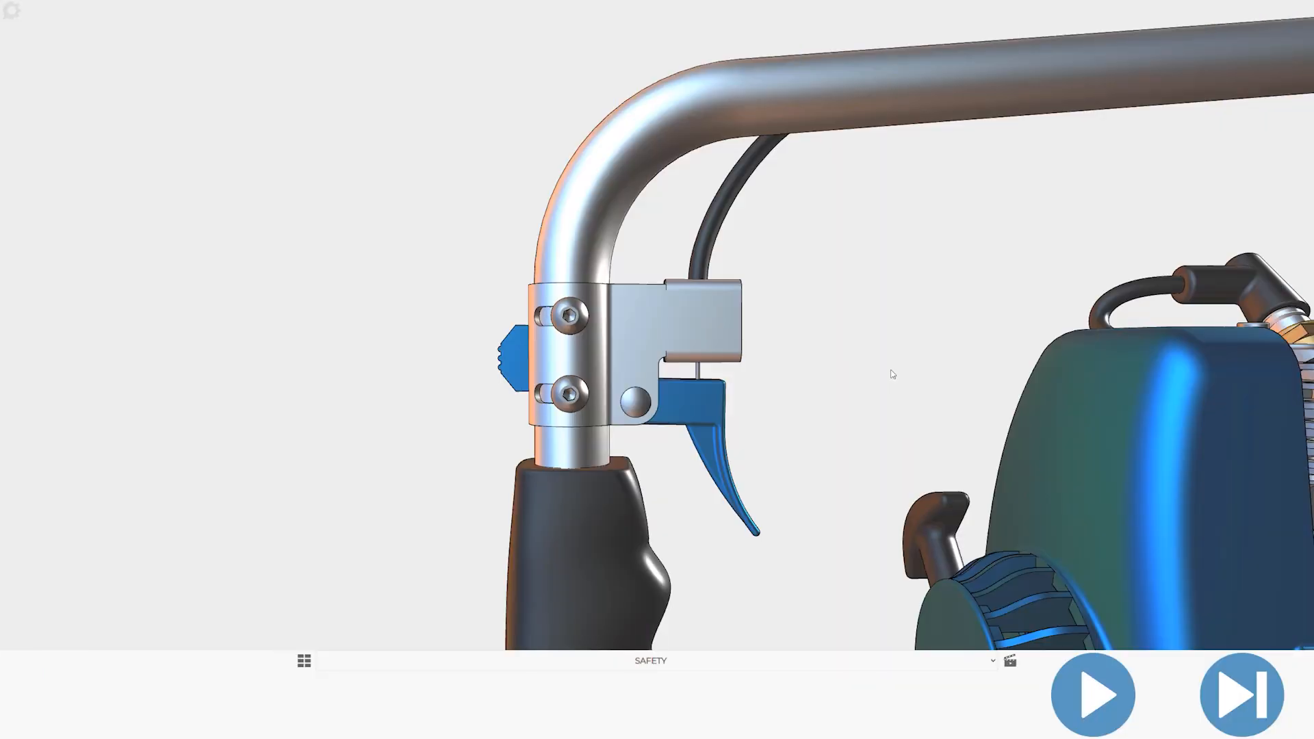
Step: Page forward from SAFETY to Step 18 and back, and open Step 19 from the thumbnail overview
click(1090, 686)
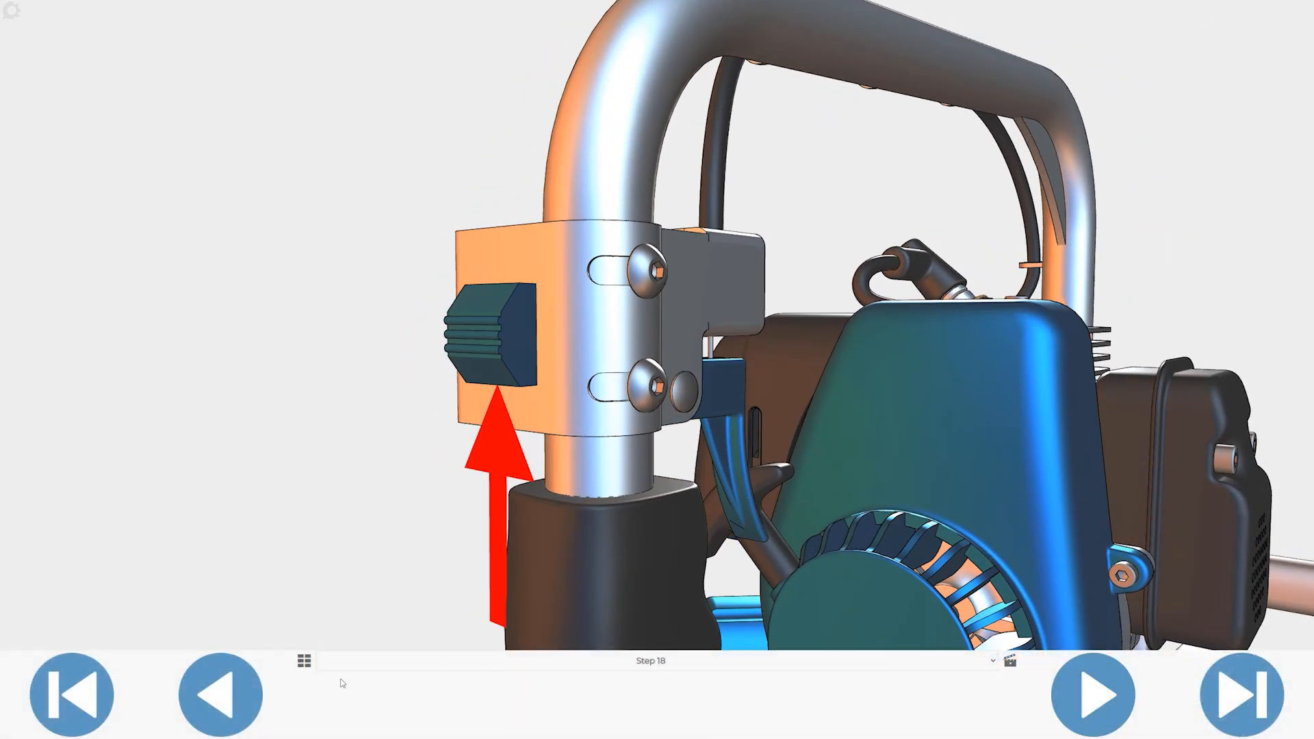
click(226, 697)
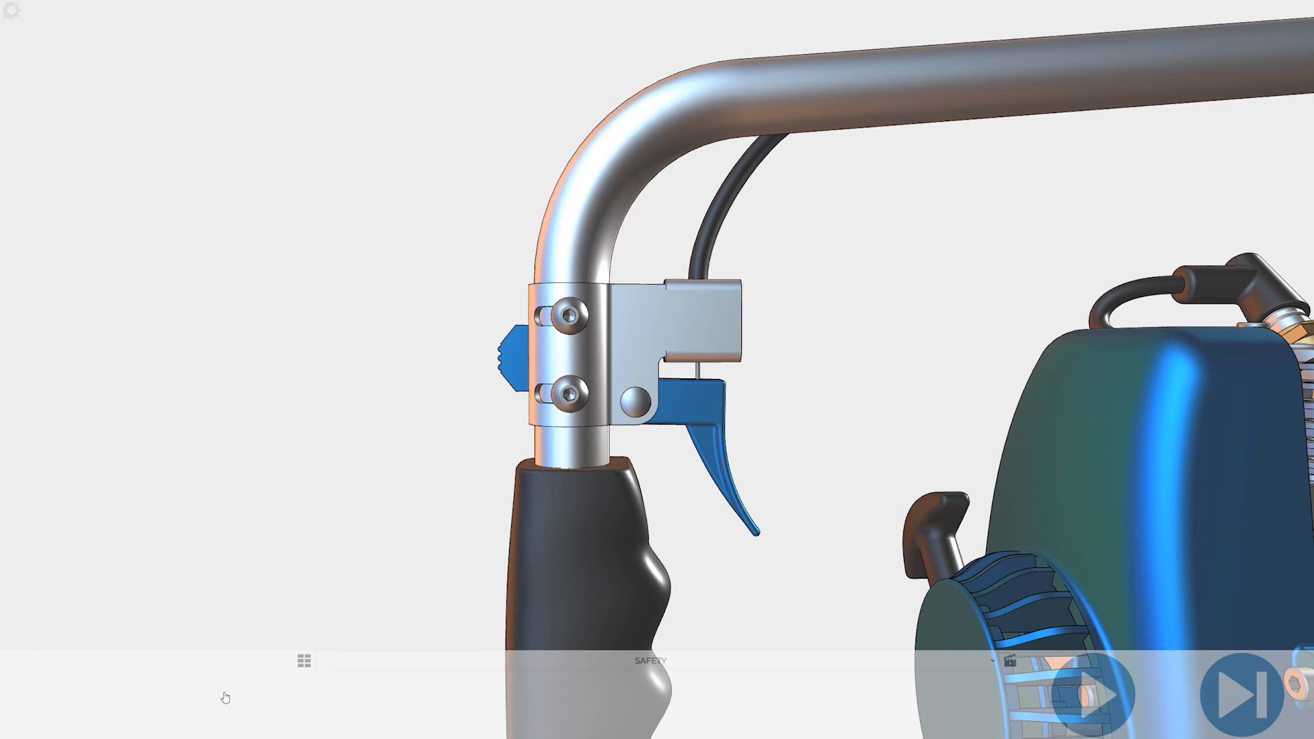
click(303, 662)
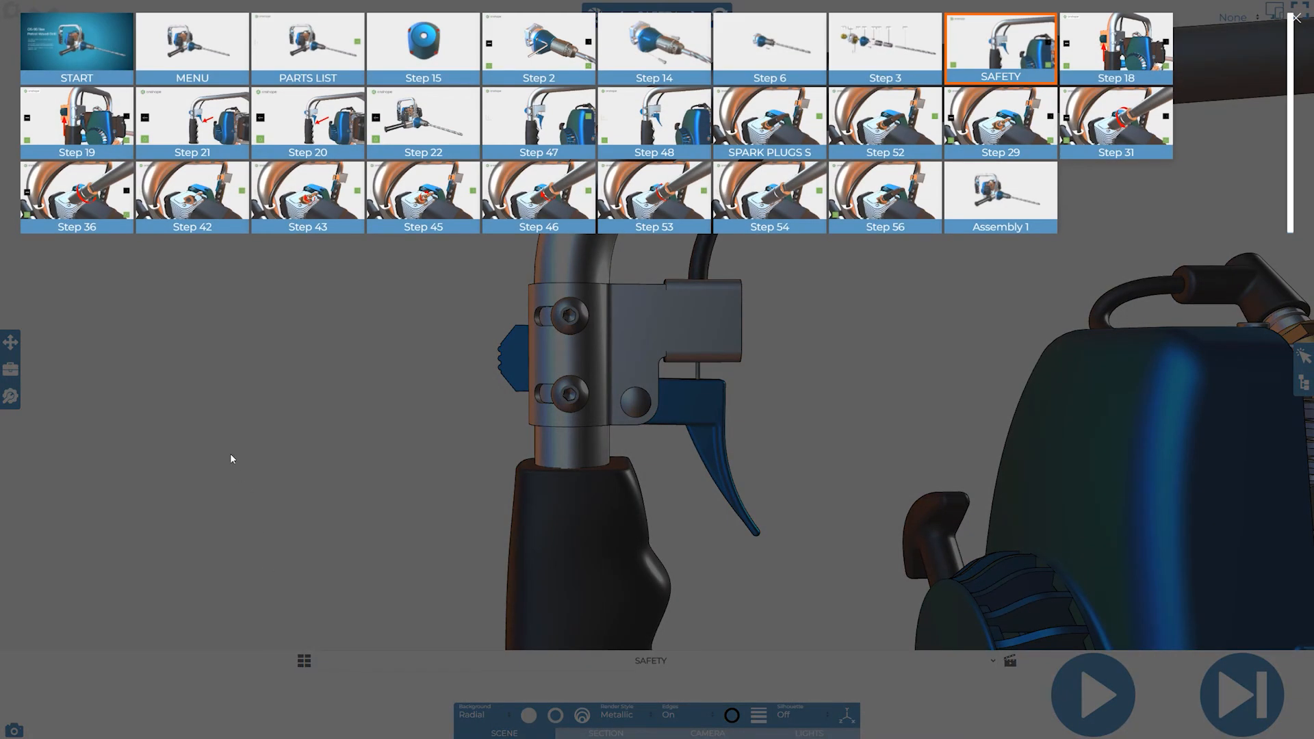
click(79, 130)
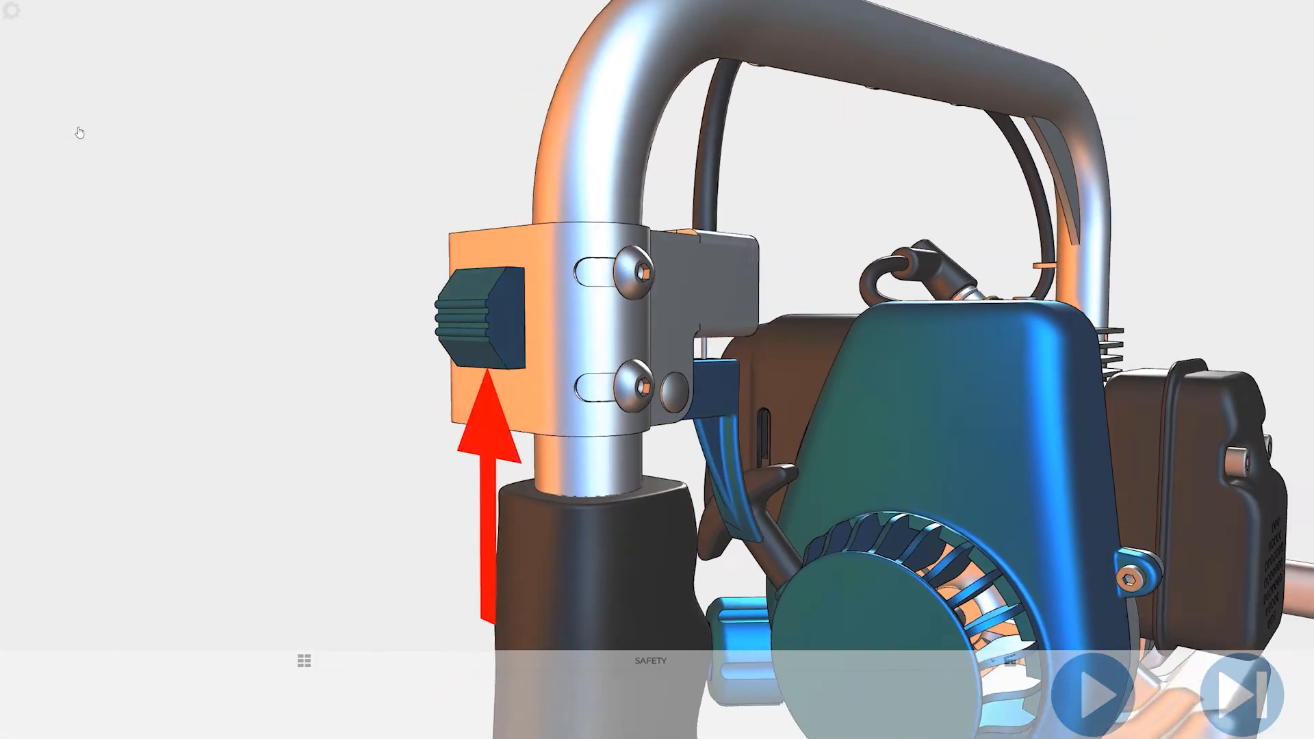
Step: Jump to Step 21 using the list of step names
click(443, 660)
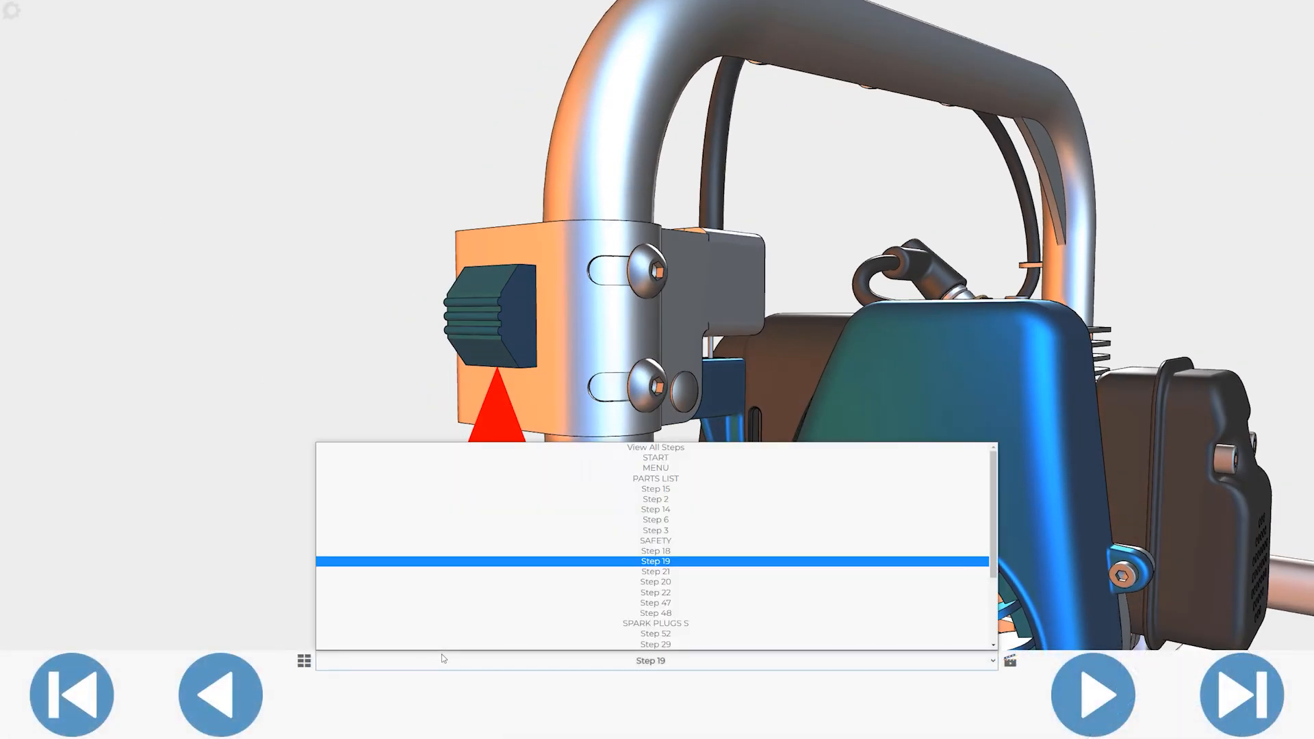
scroll(650, 568, down, 1)
click(650, 552)
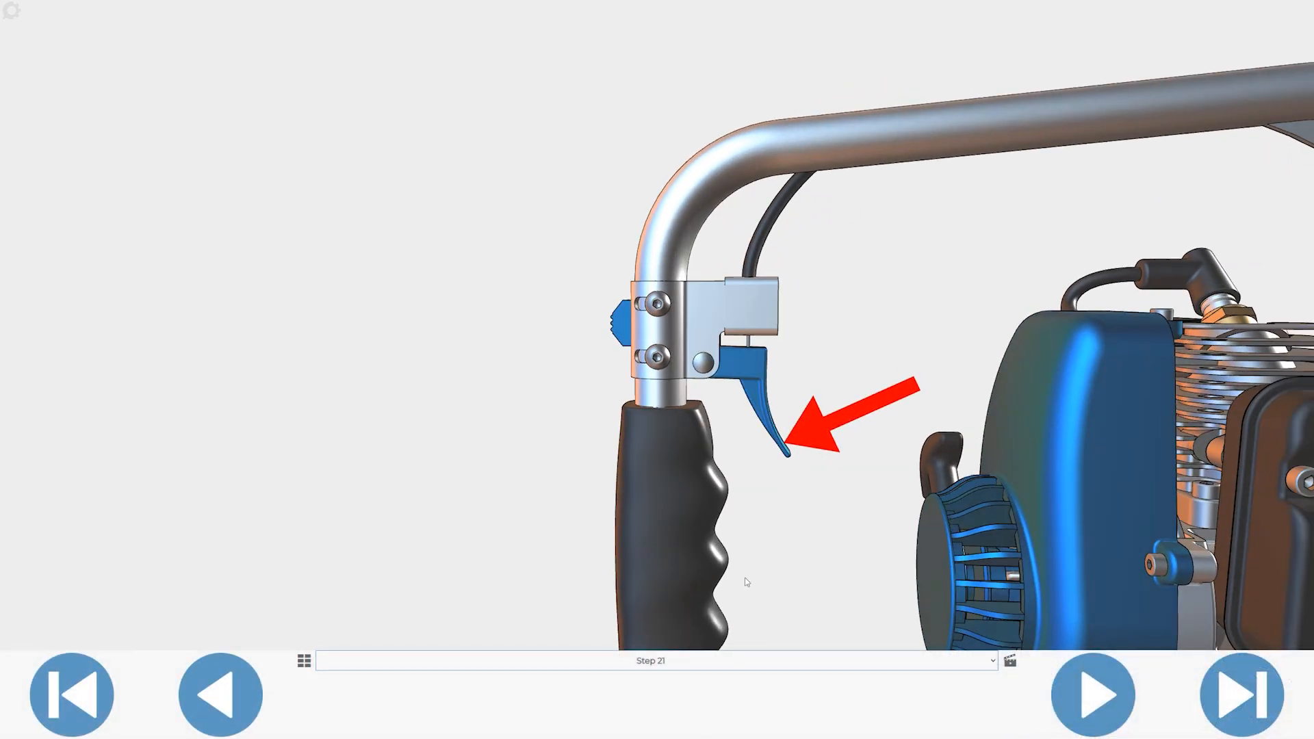
Step: Turn off step animations and advance from Step 21 to the next step
click(1011, 670)
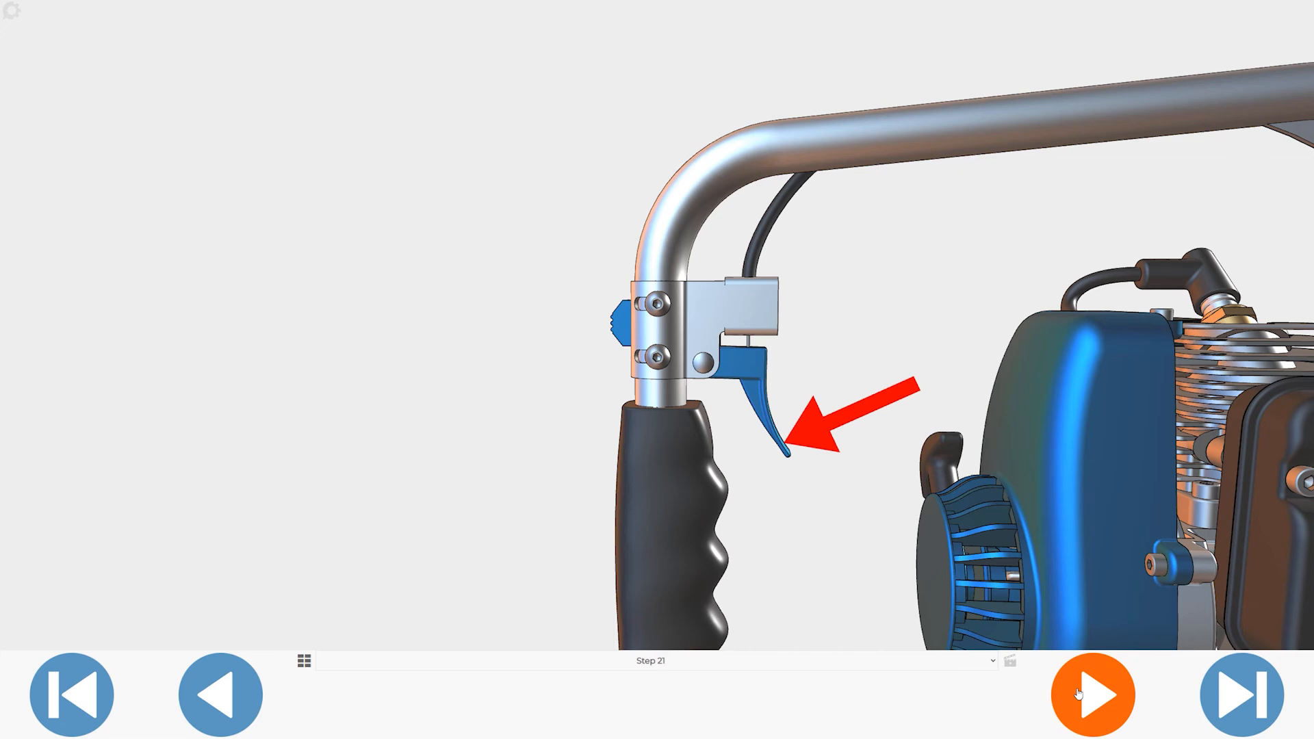
click(1078, 694)
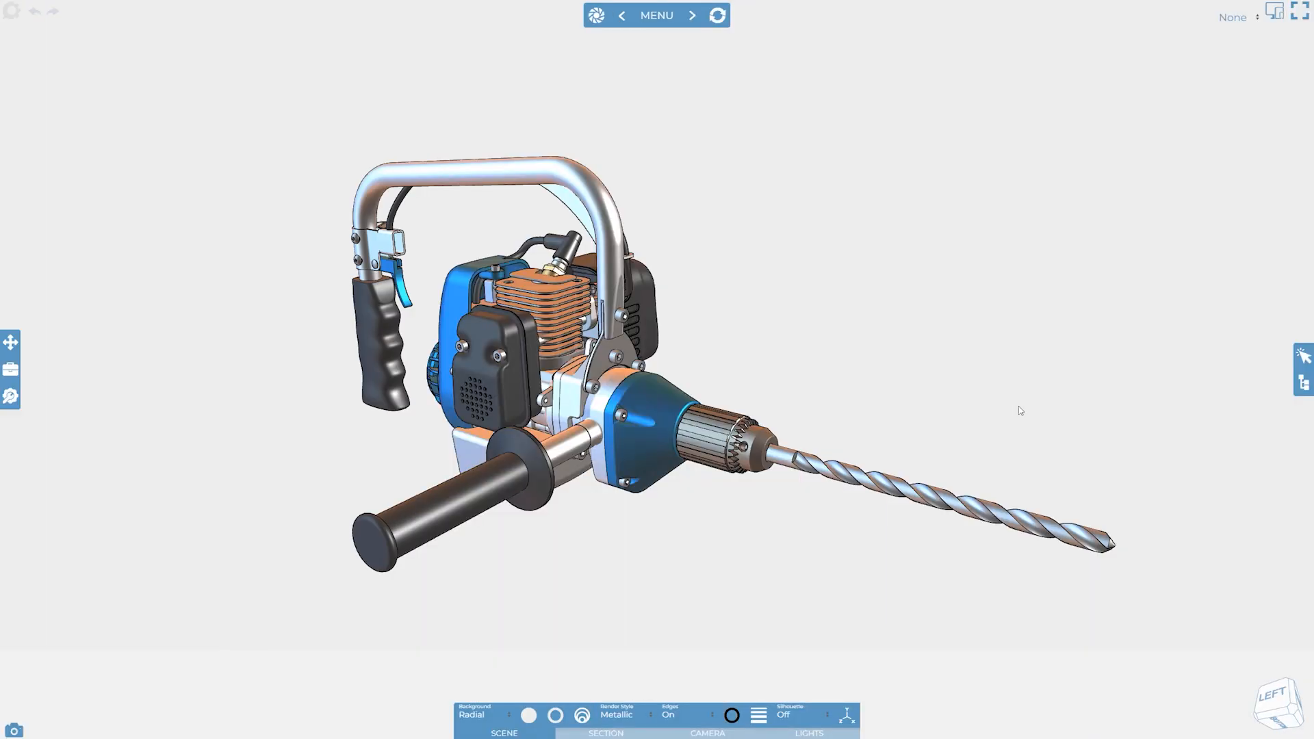
Step: Open the feature request form from the Help resources
click(12, 12)
click(496, 381)
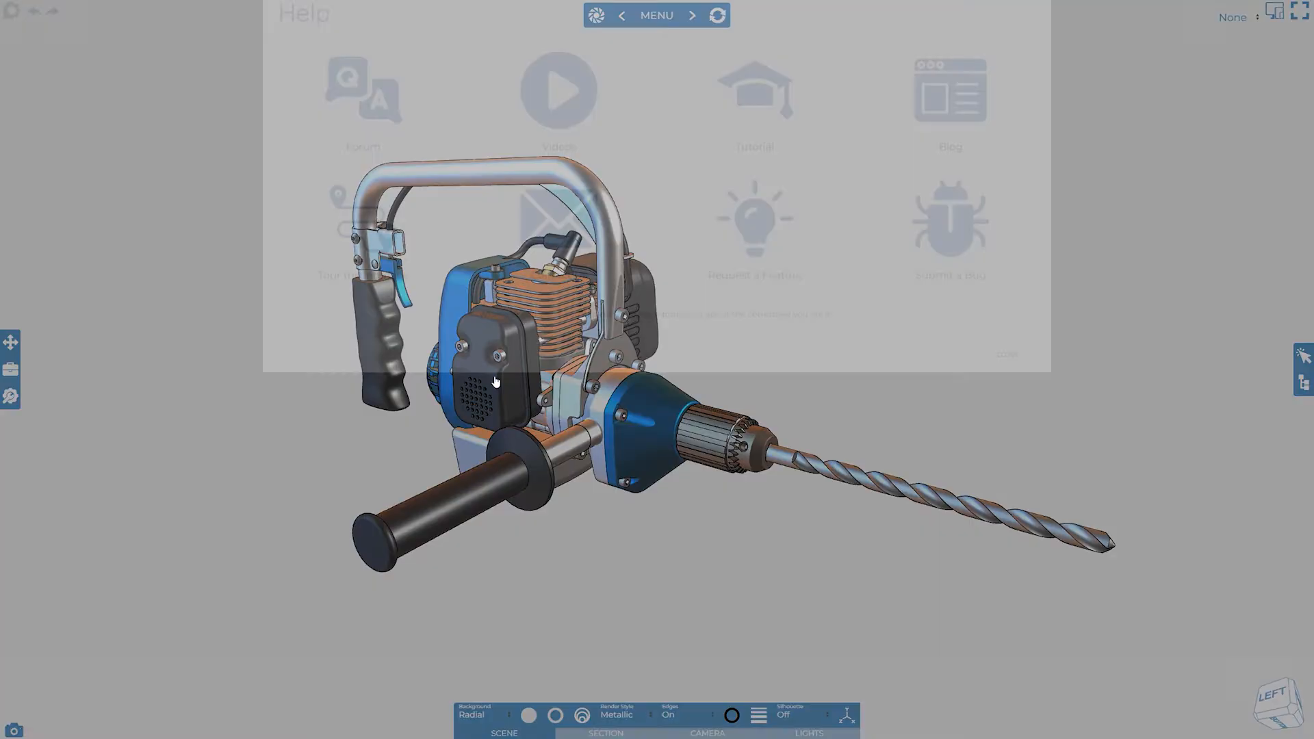
click(757, 275)
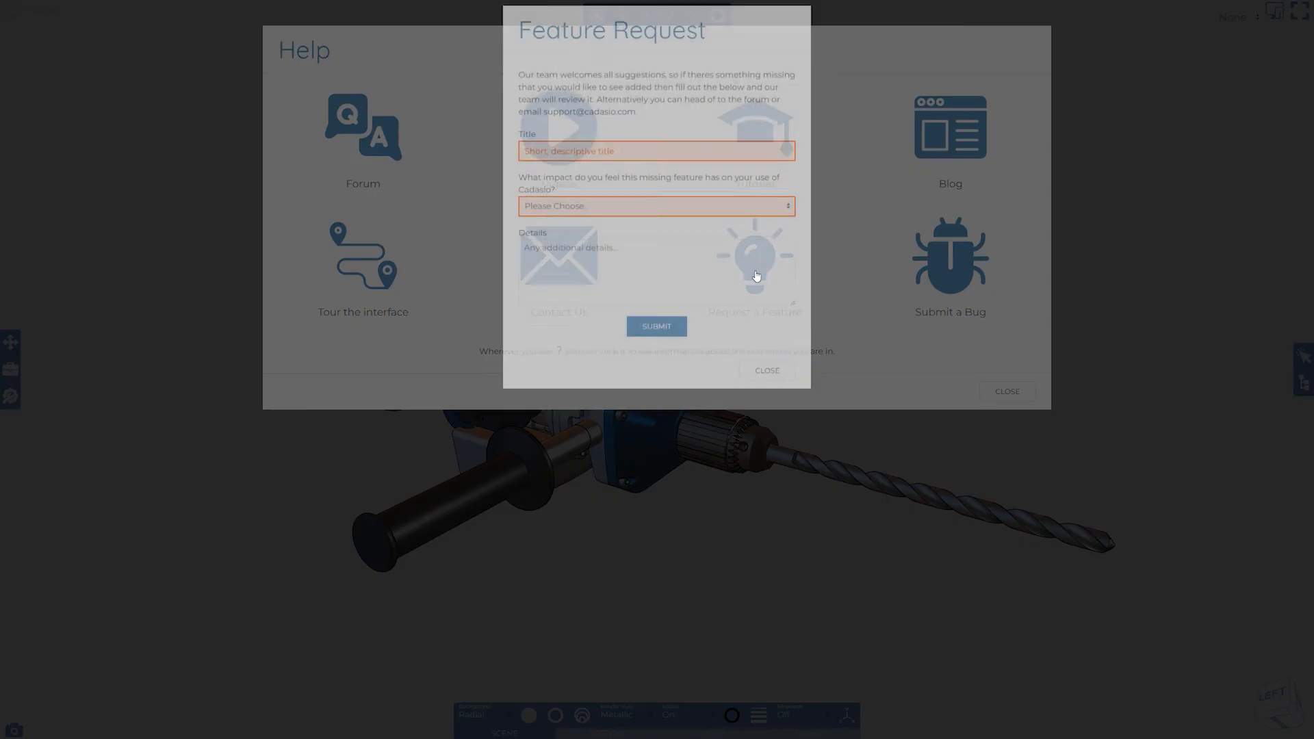